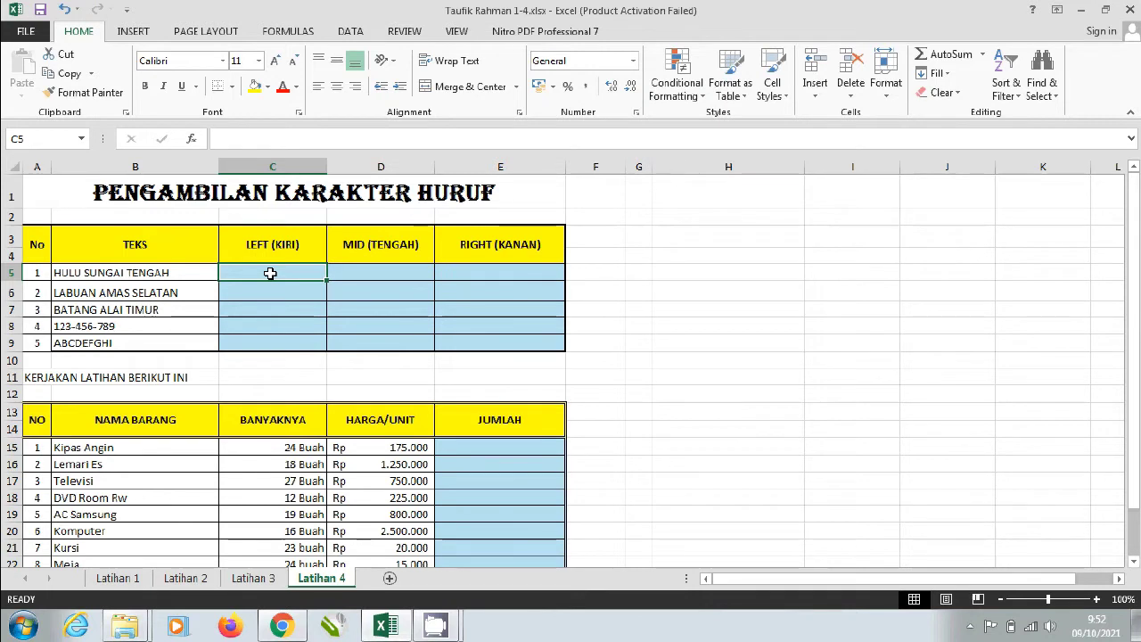
- Enter =LEFT(B5;4) in C5 to extract HULU from HULU SUNGAI TENGAH
{"action": "type", "text": "="}
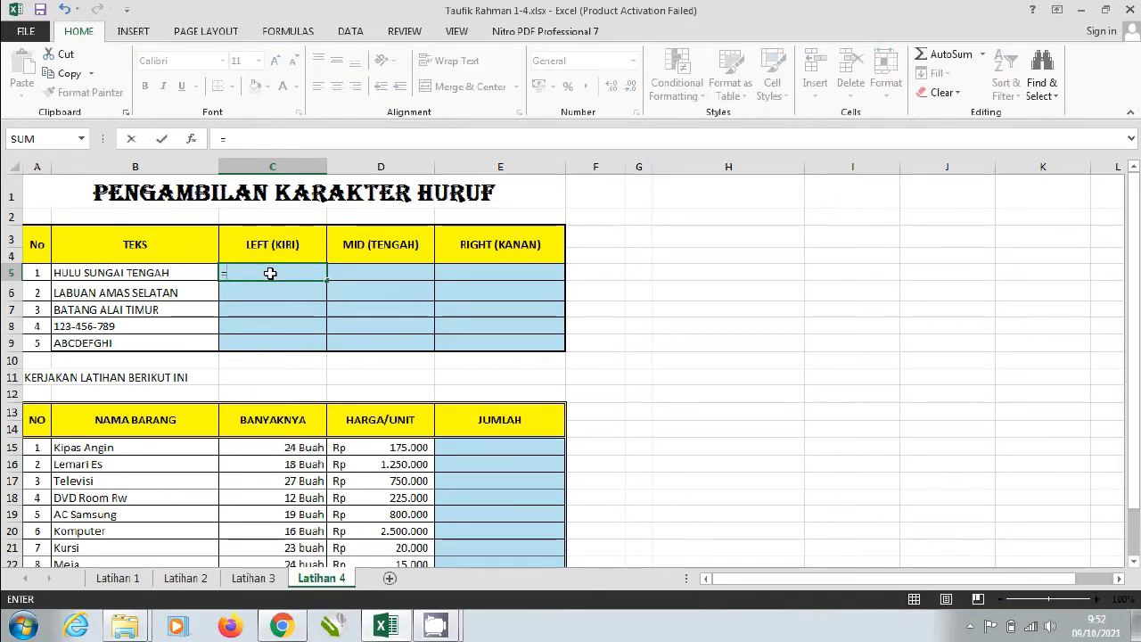
{"action": "type", "text": "left"}
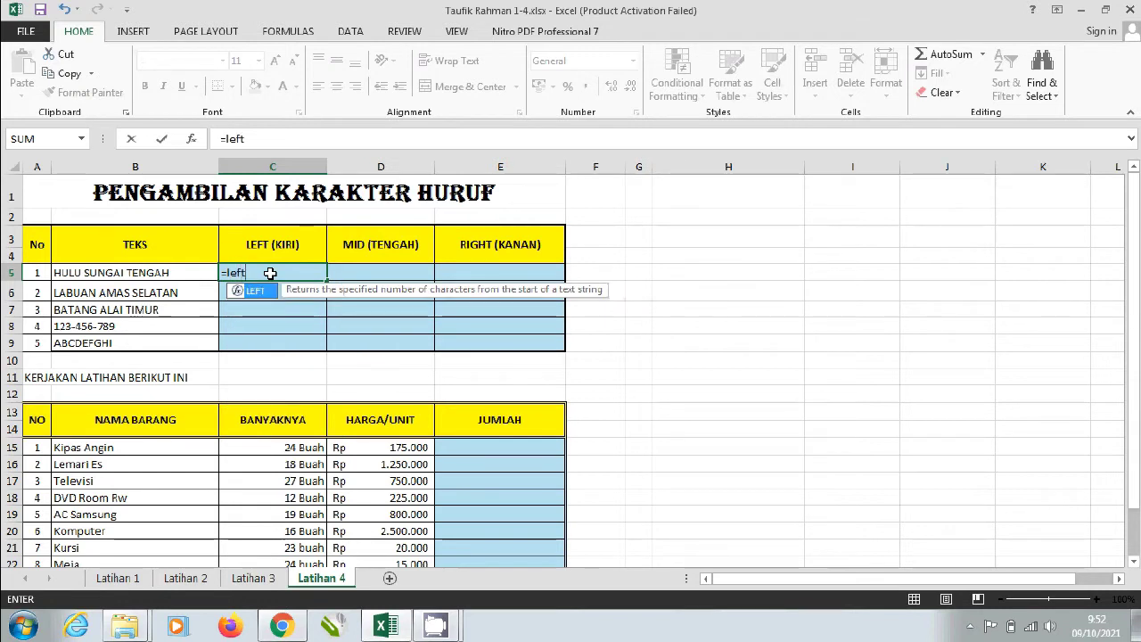
{"action": "type", "text": "("}
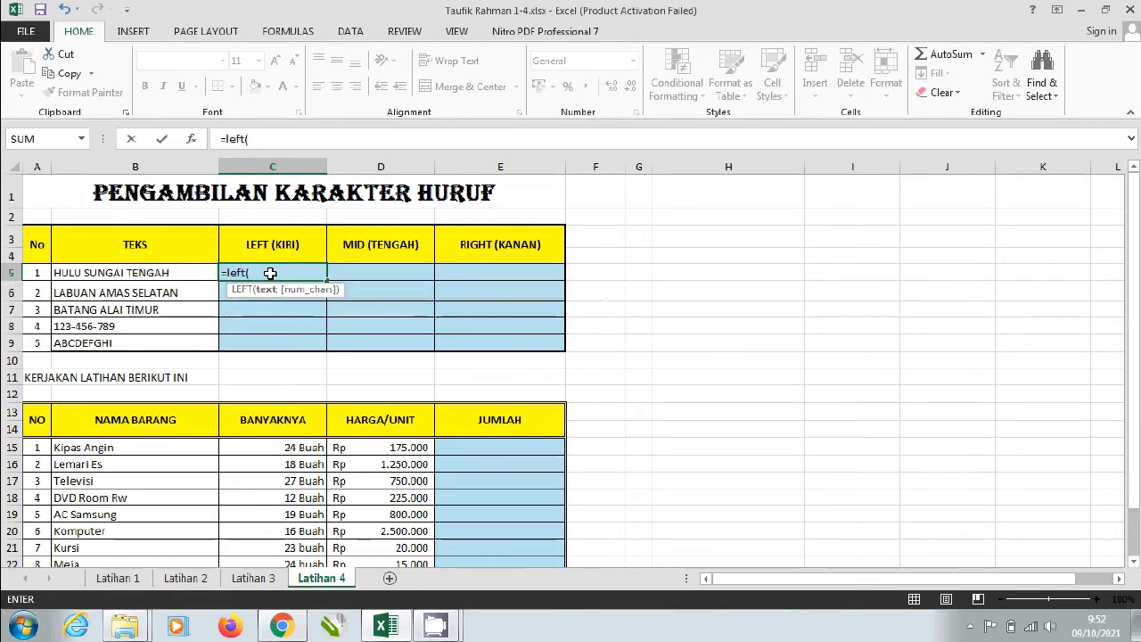
{"action": "left_click", "coordinate": [183, 277]}
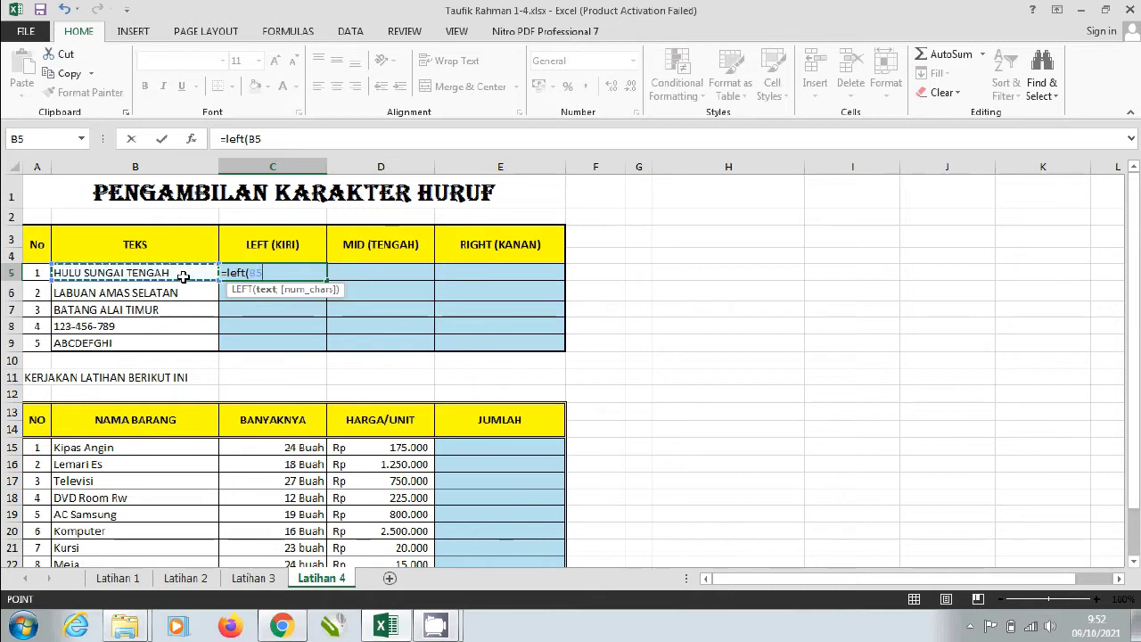
{"action": "type", "text": ";"}
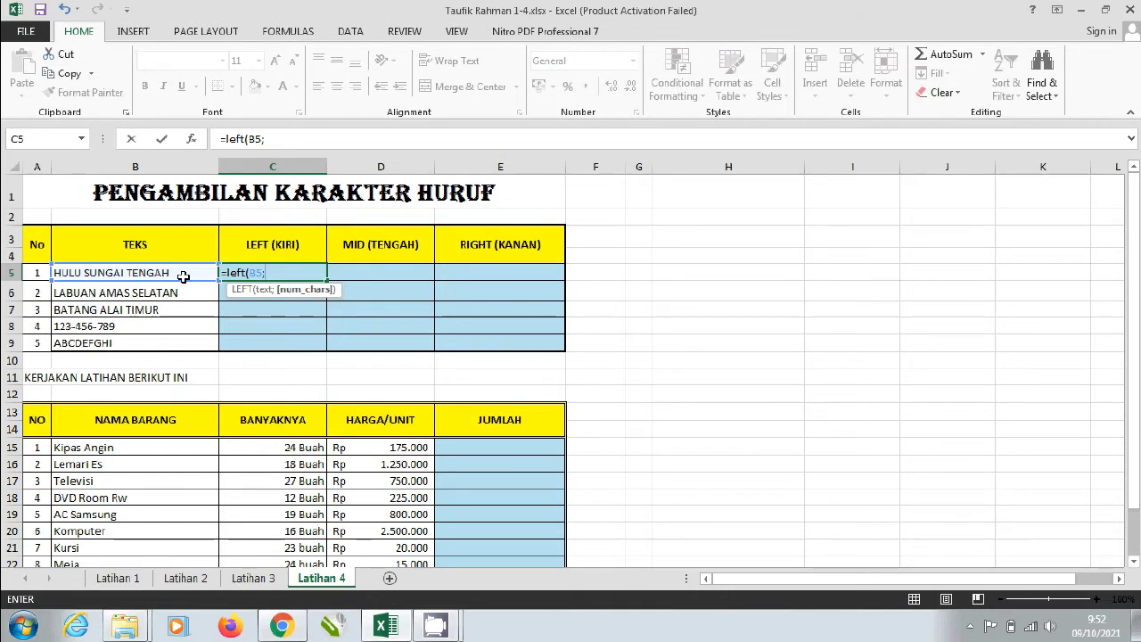
{"action": "type", "text": "4"}
{"action": "key", "text": "Return"}
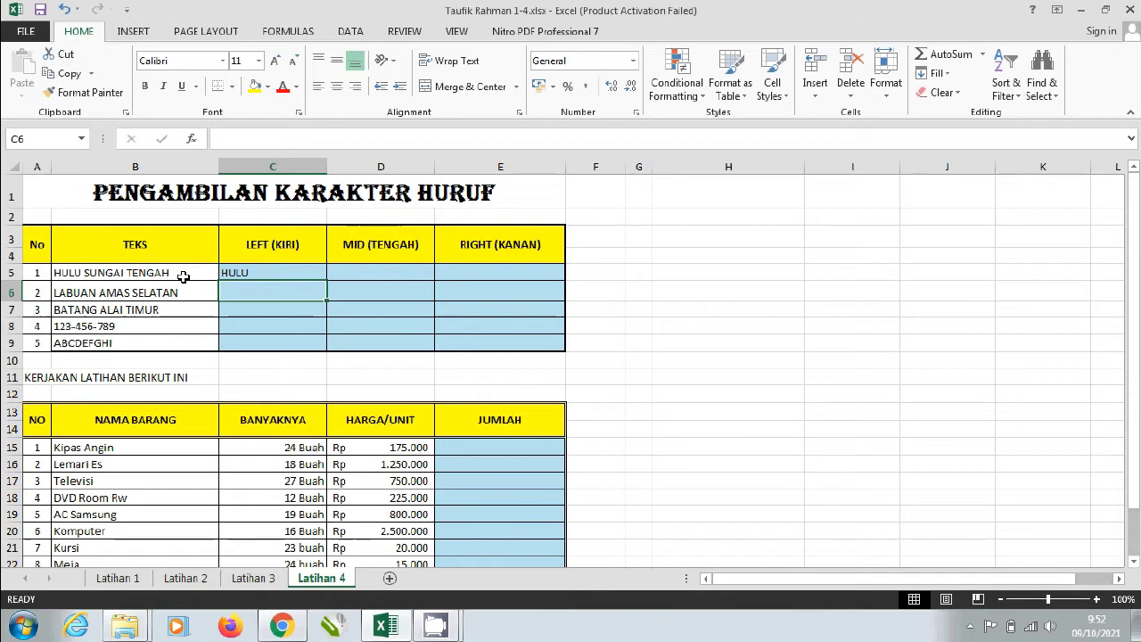
{"action": "key", "text": "Up"}
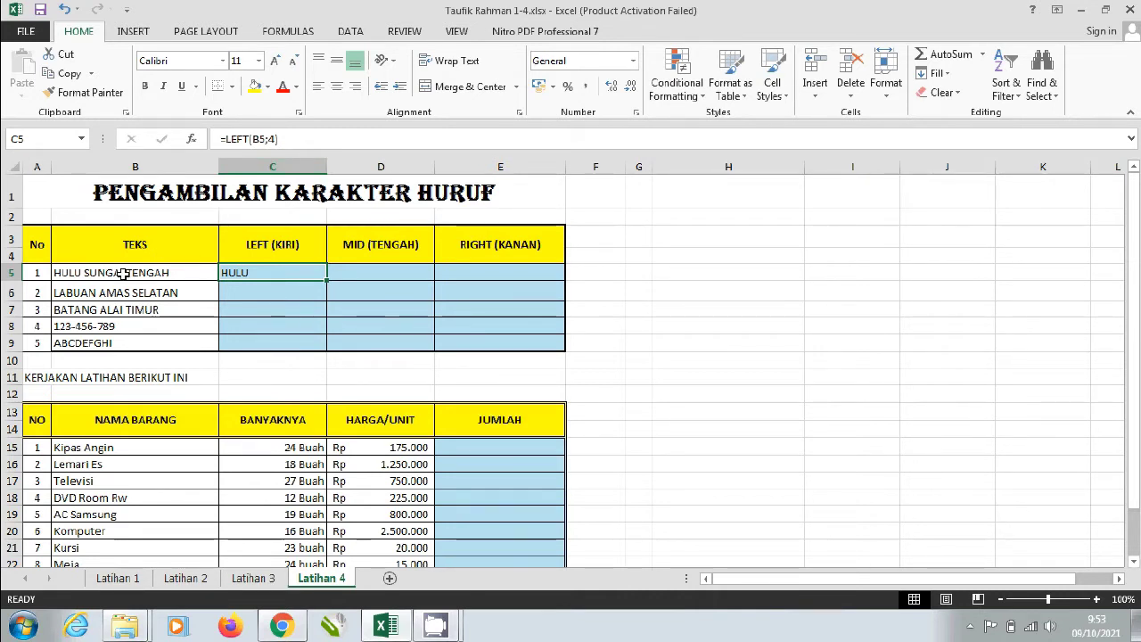
- Enter =MID(B5;6;6) in D5 so it returns SUNGAI
{"action": "left_click", "coordinate": [124, 274]}
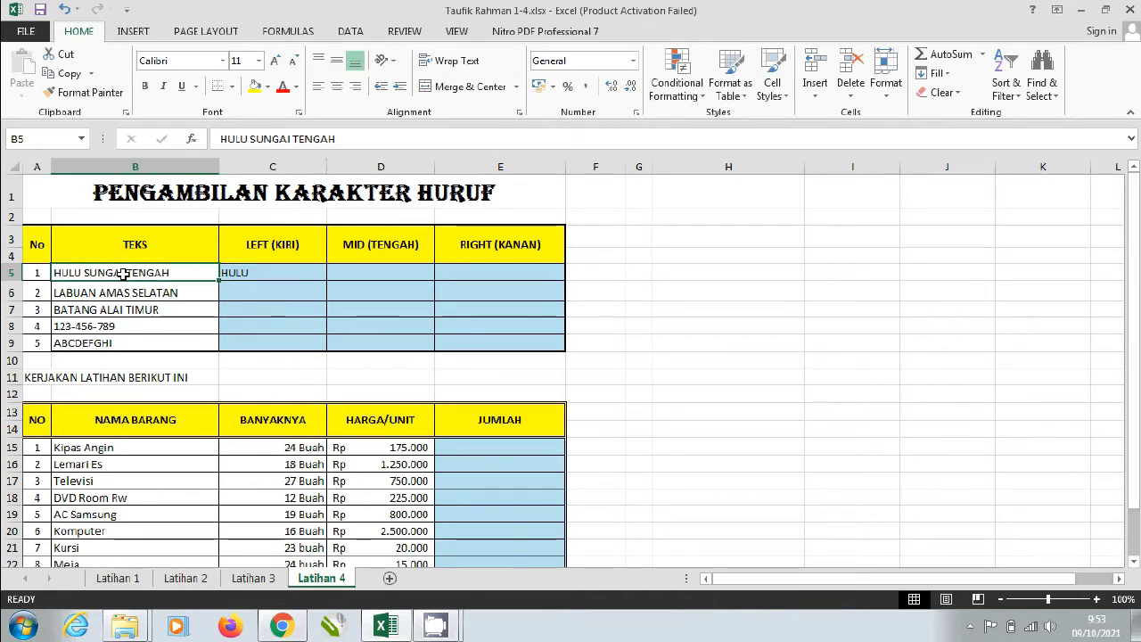
{"action": "left_click", "coordinate": [360, 268]}
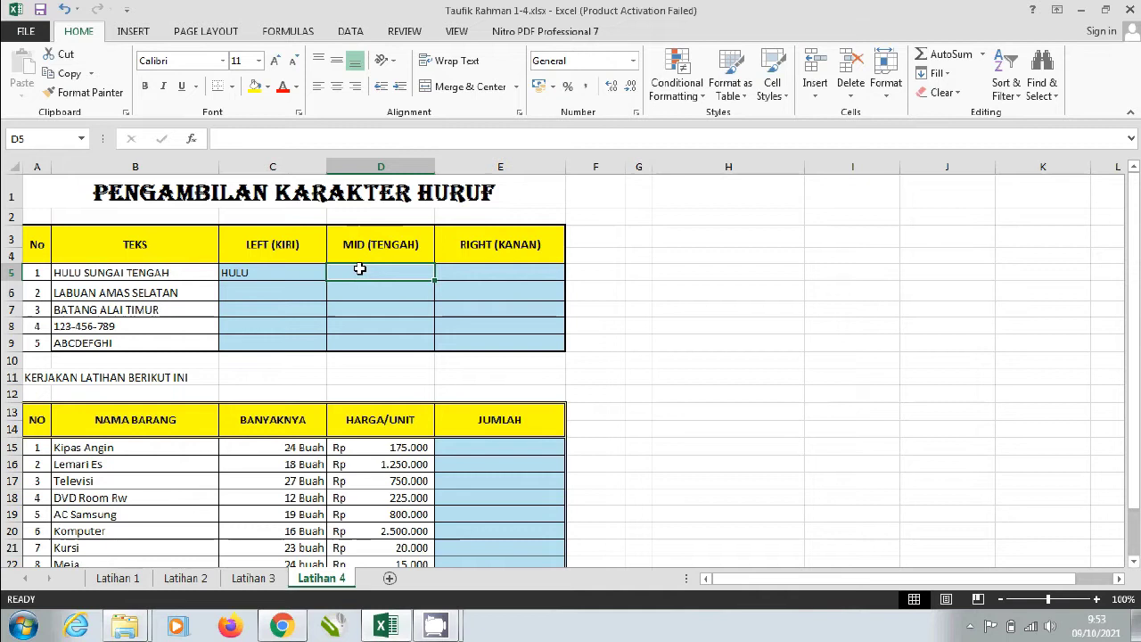
{"action": "type", "text": "=m"}
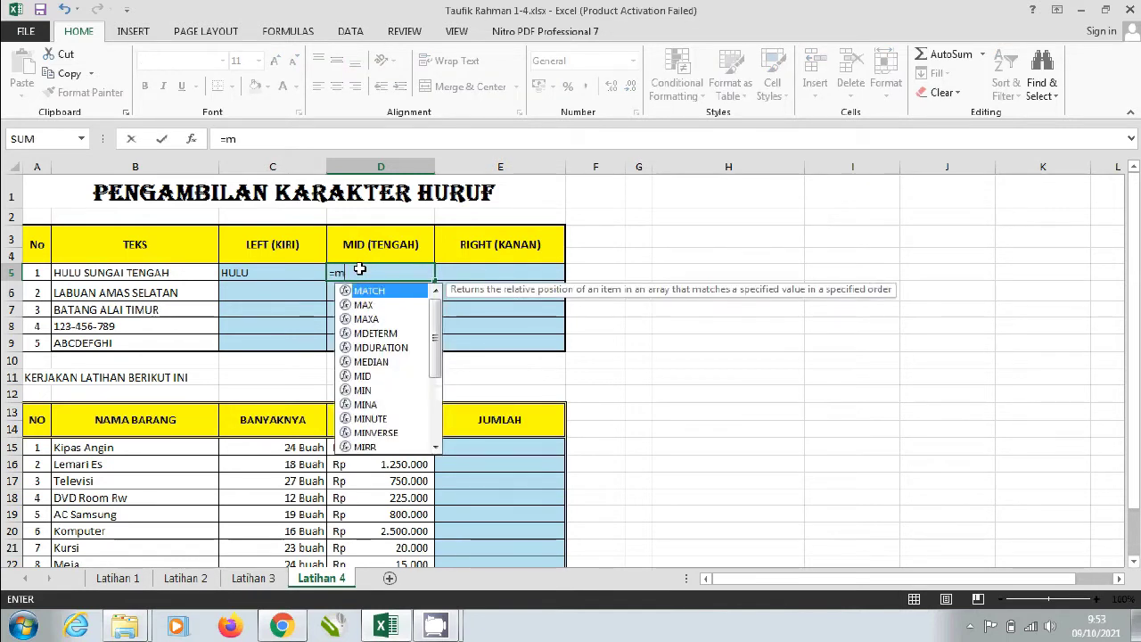
{"action": "type", "text": "id"}
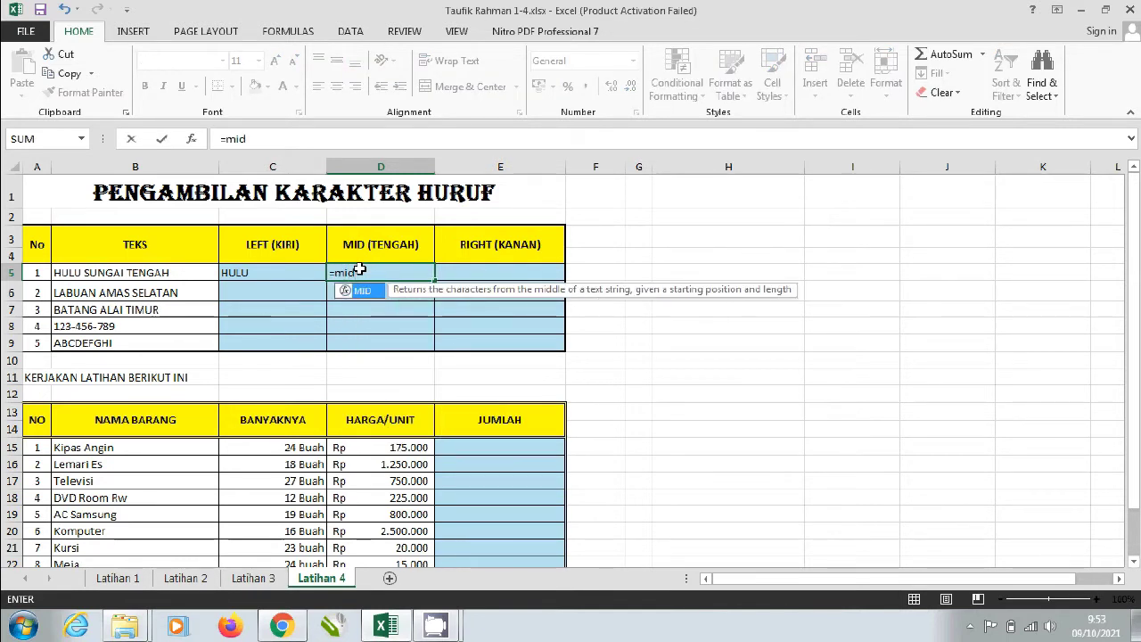
{"action": "type", "text": "("}
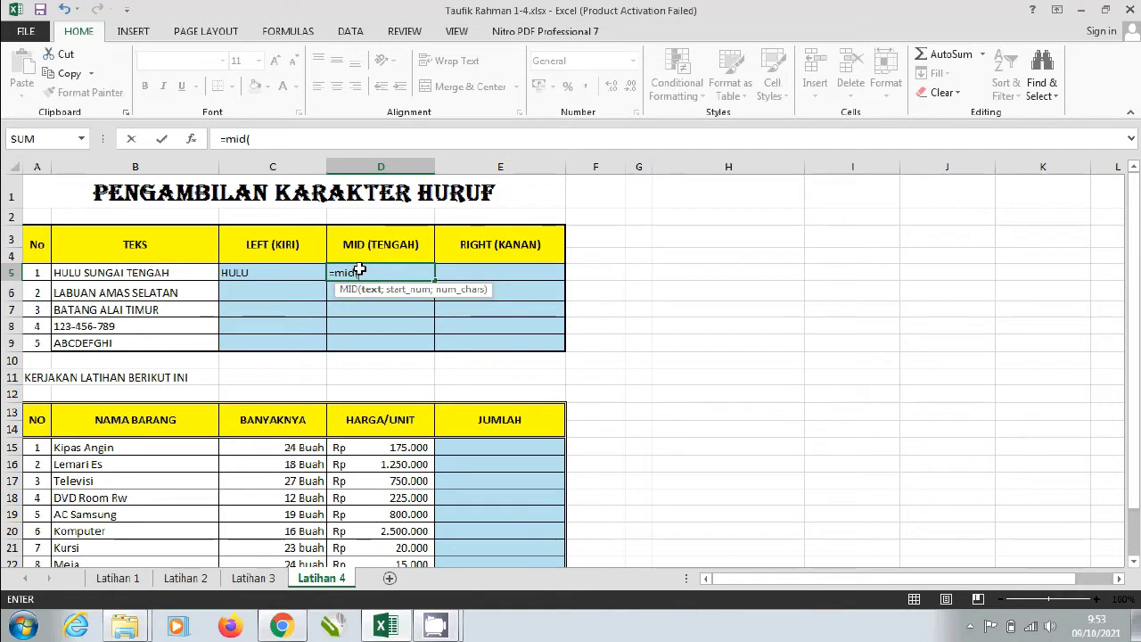
{"action": "left_click", "coordinate": [187, 270]}
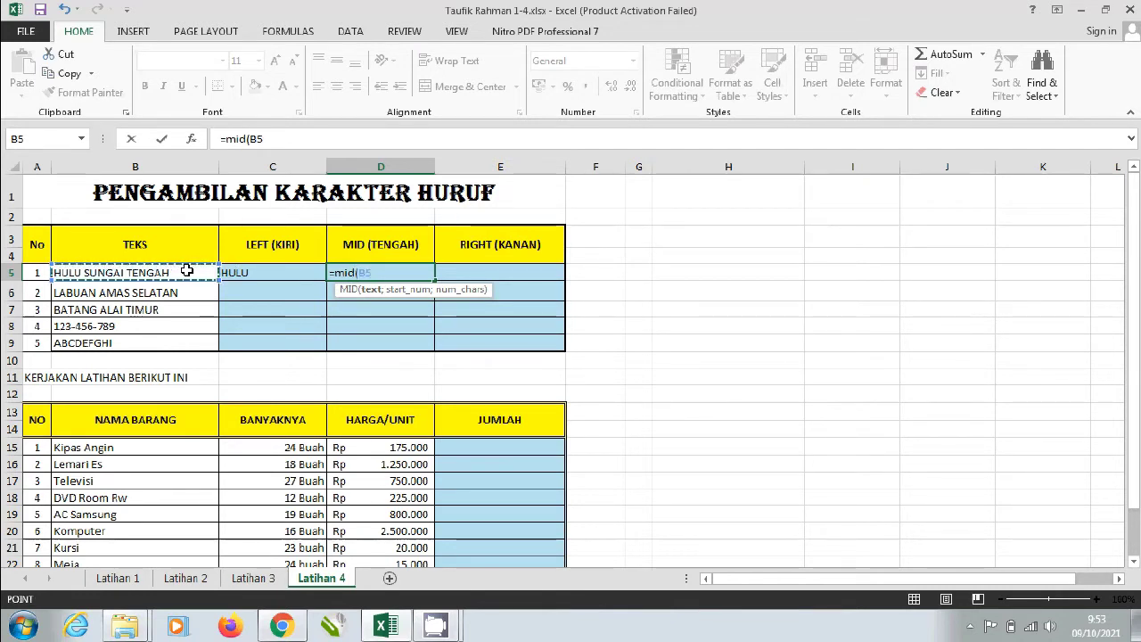
{"action": "type", "text": ";6"}
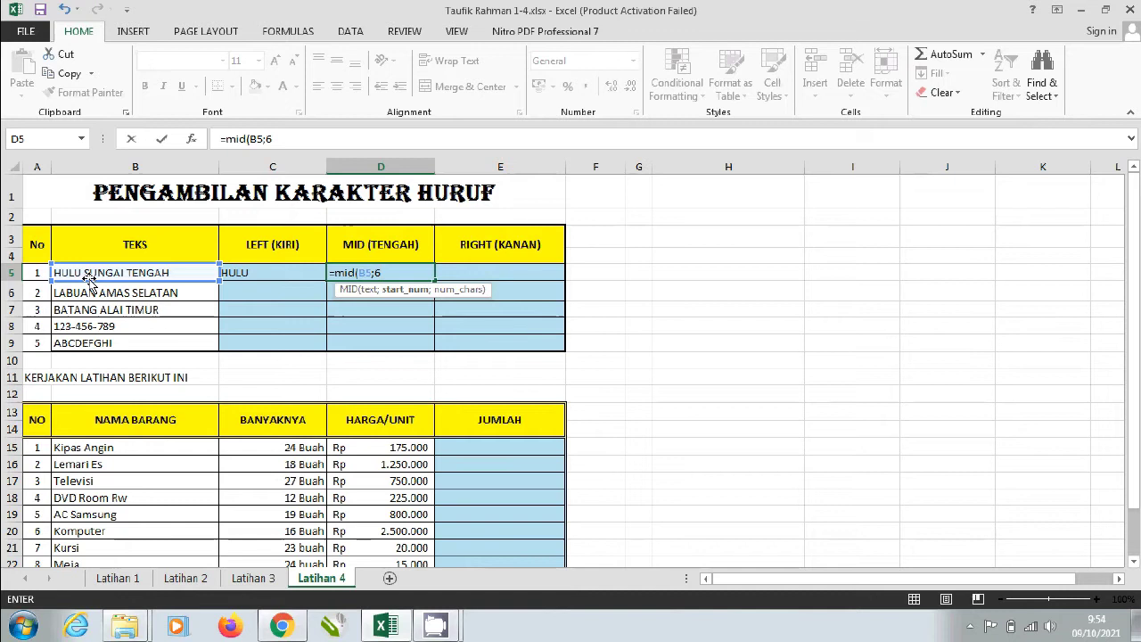
{"action": "type", "text": ";"}
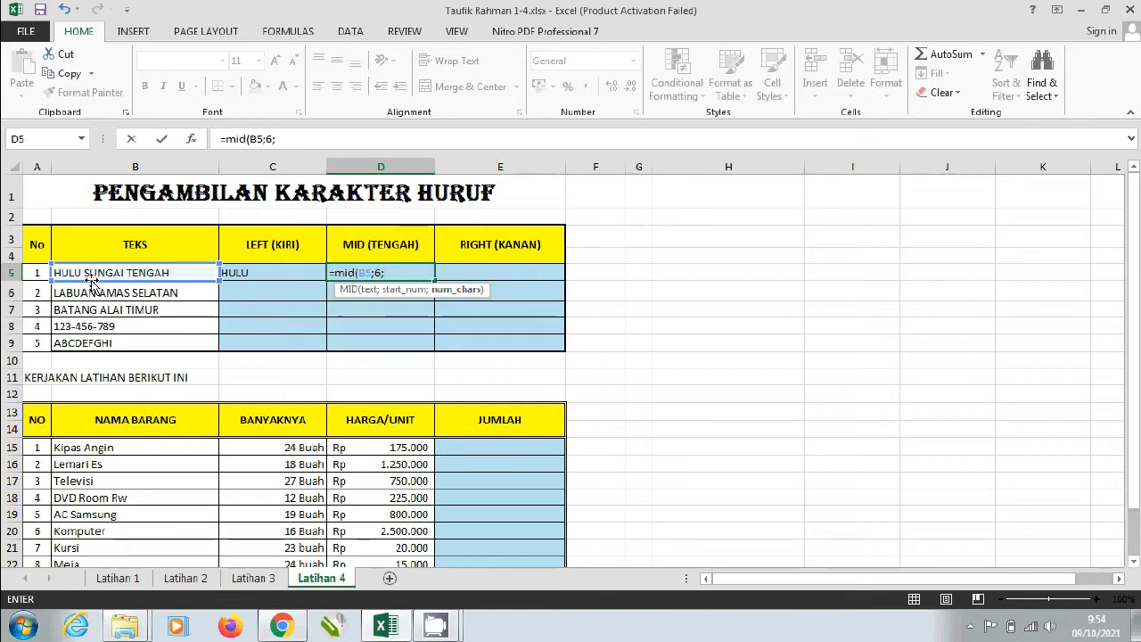
{"action": "type", "text": "6"}
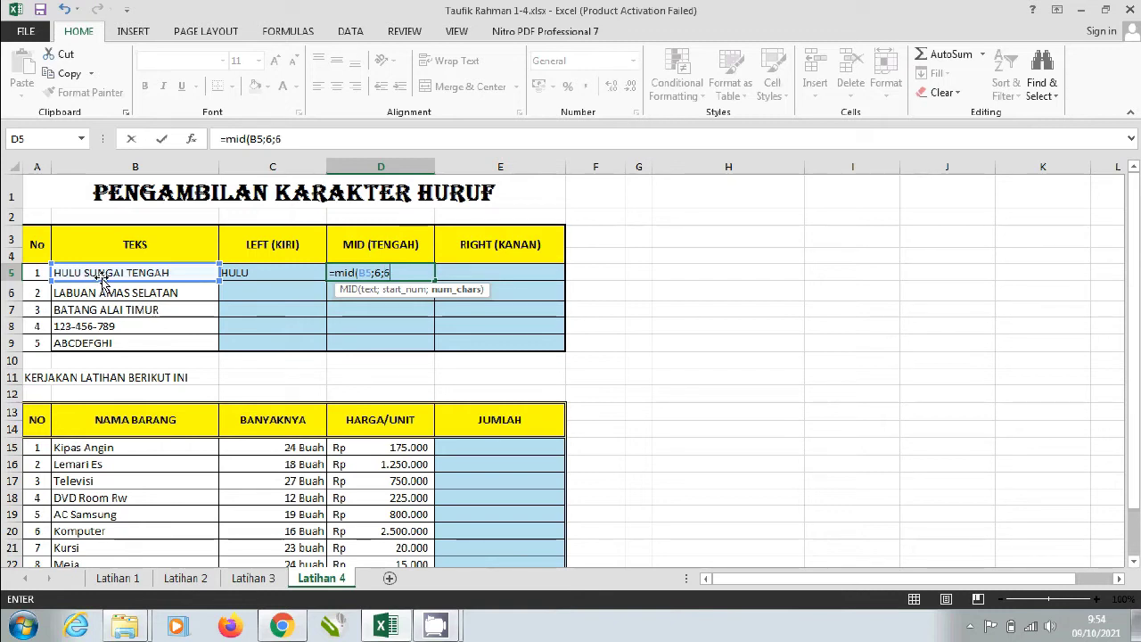
{"action": "key", "text": "Return"}
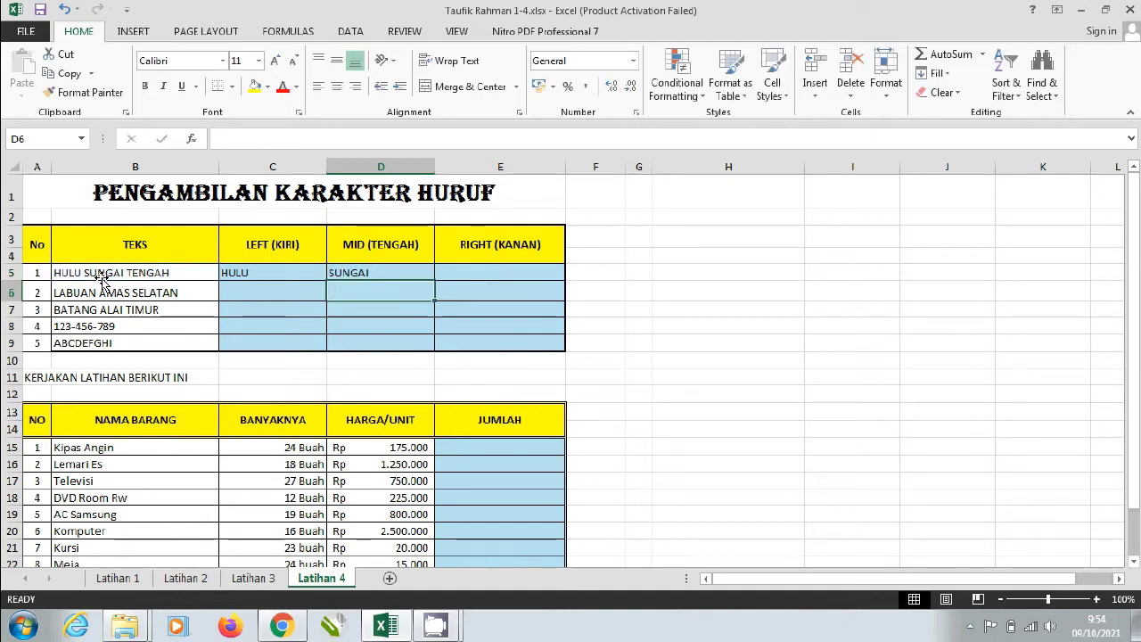
{"action": "key", "text": "Up"}
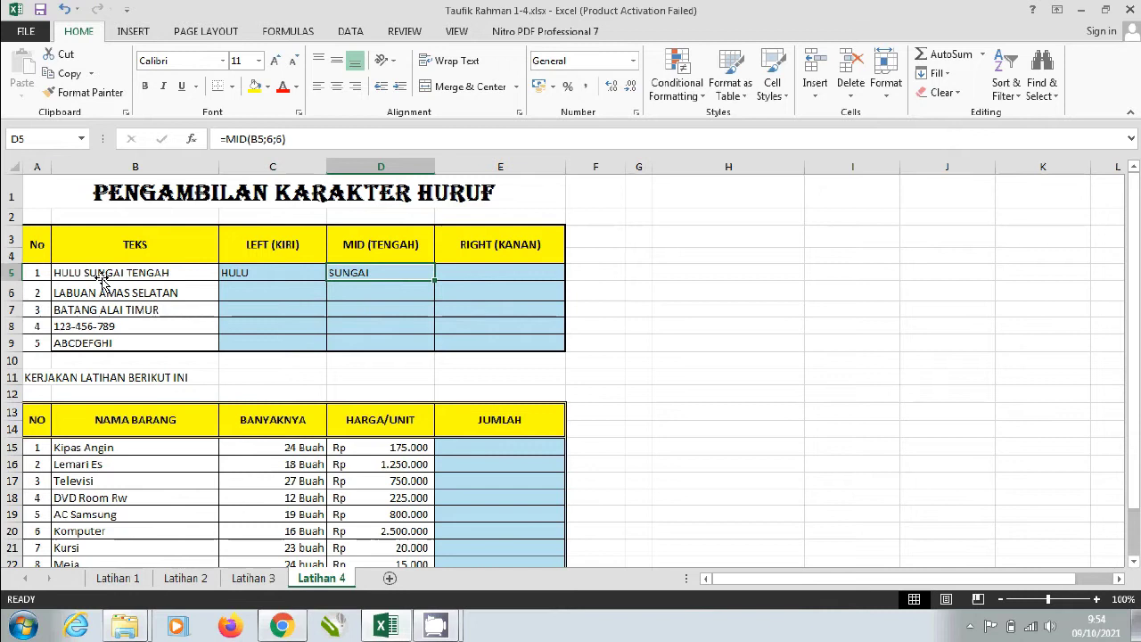
- Enter =RIGHT(B5;6) in E5 so it returns TENGAH
{"action": "key", "text": "Right"}
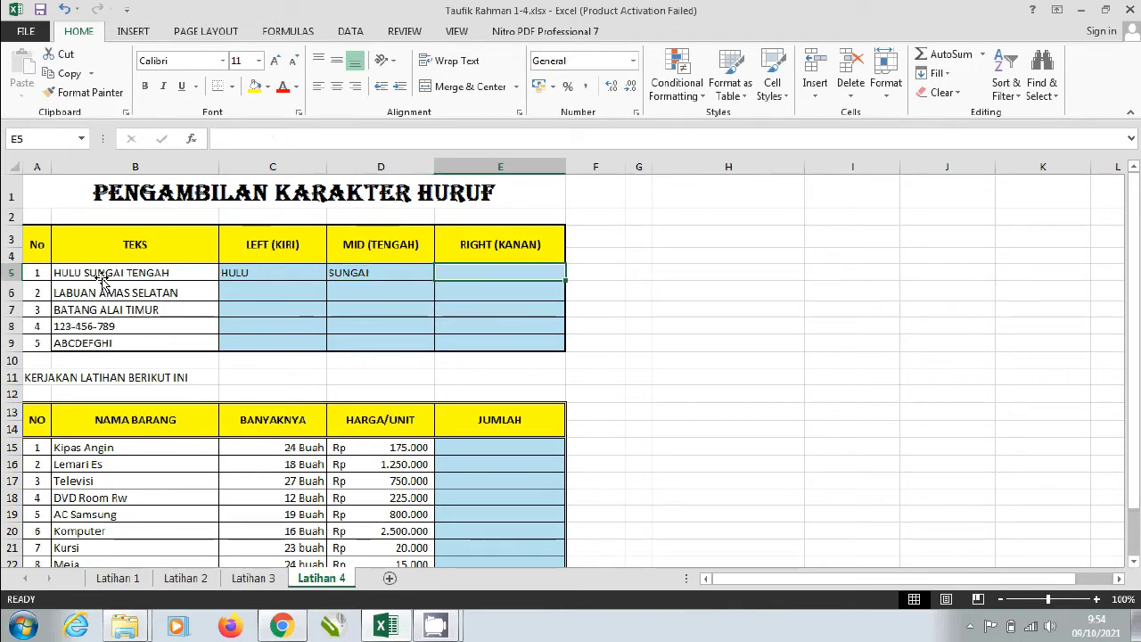
{"action": "type", "text": "="}
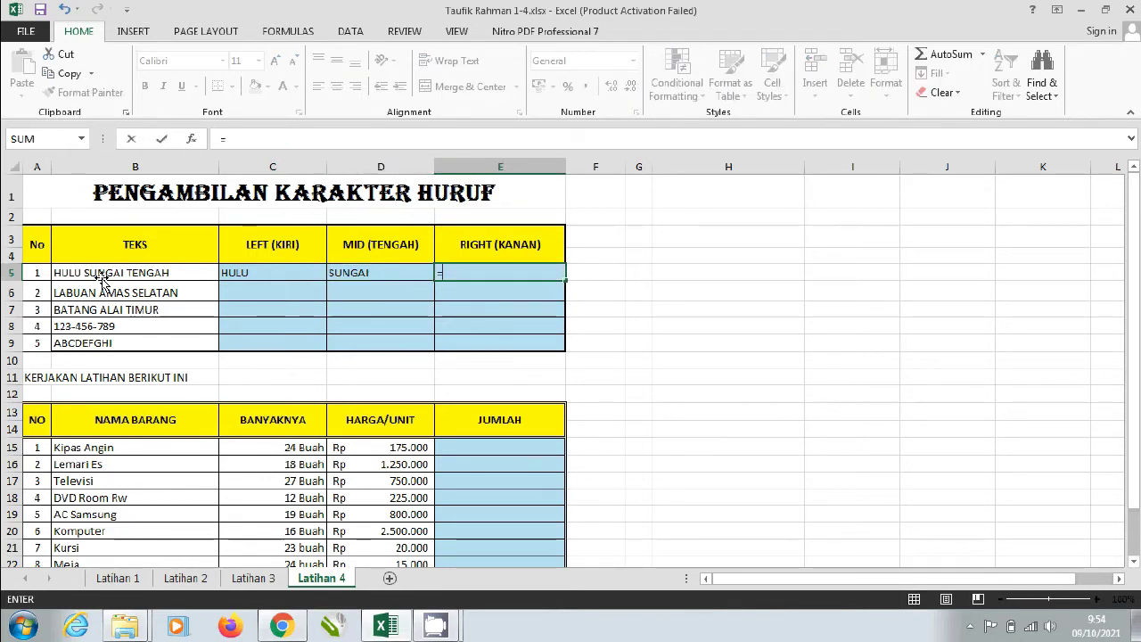
{"action": "type", "text": "right"}
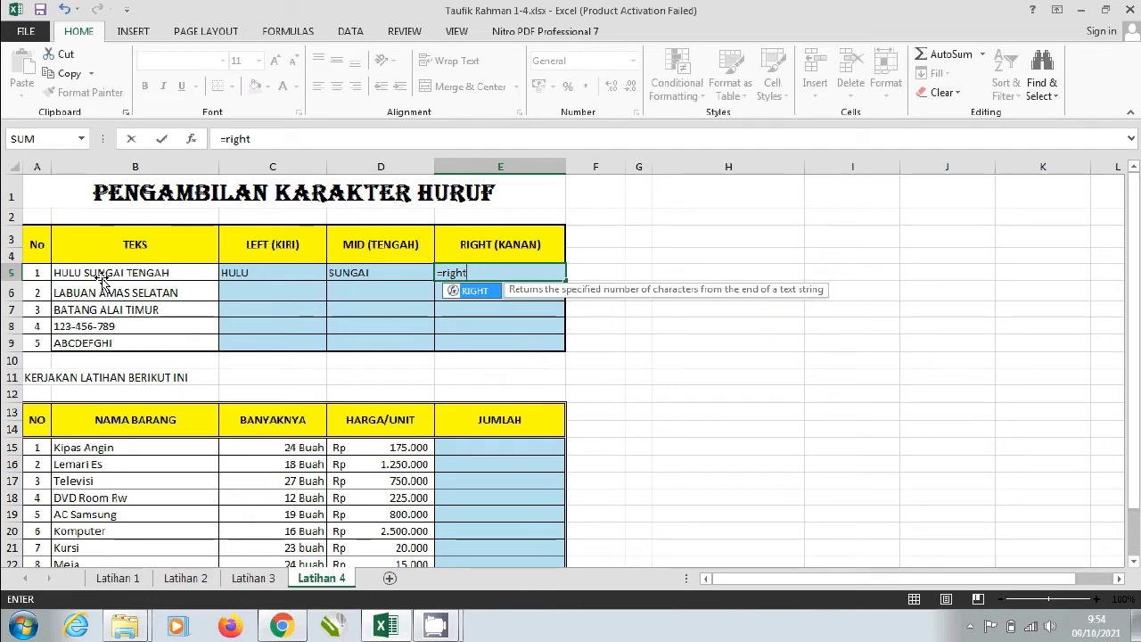
{"action": "type", "text": "("}
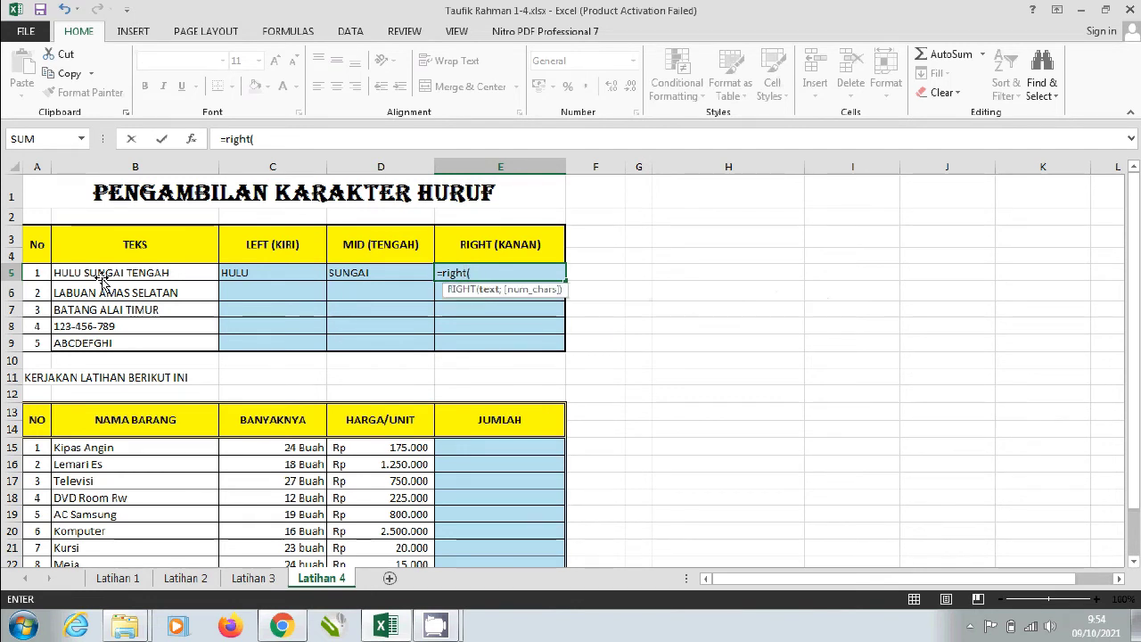
{"action": "left_click", "coordinate": [103, 280]}
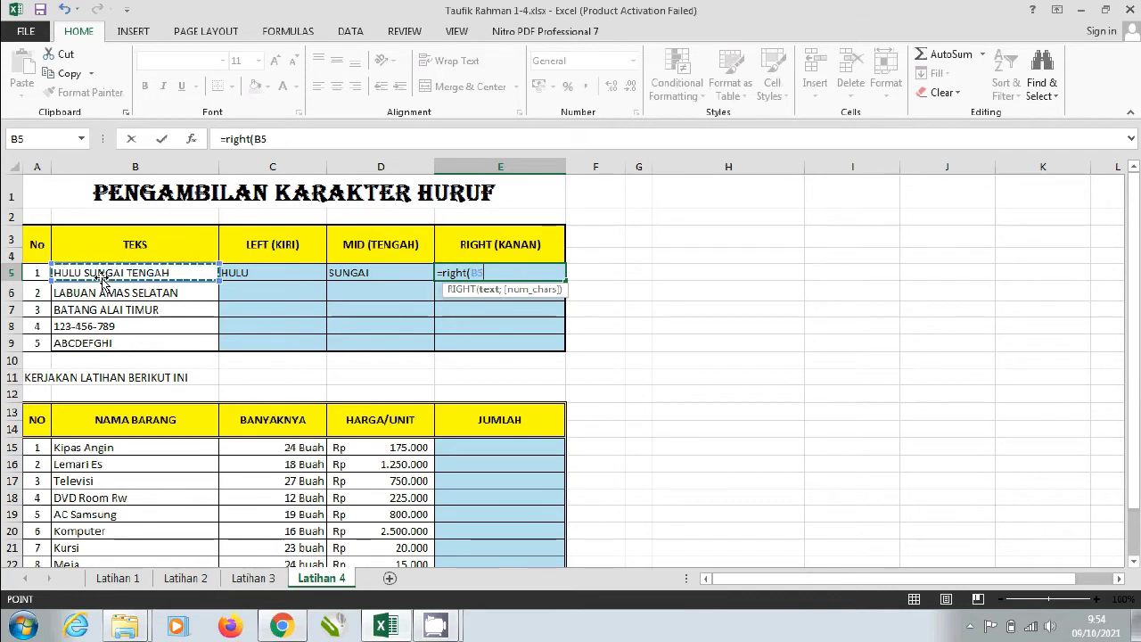
{"action": "type", "text": ";"}
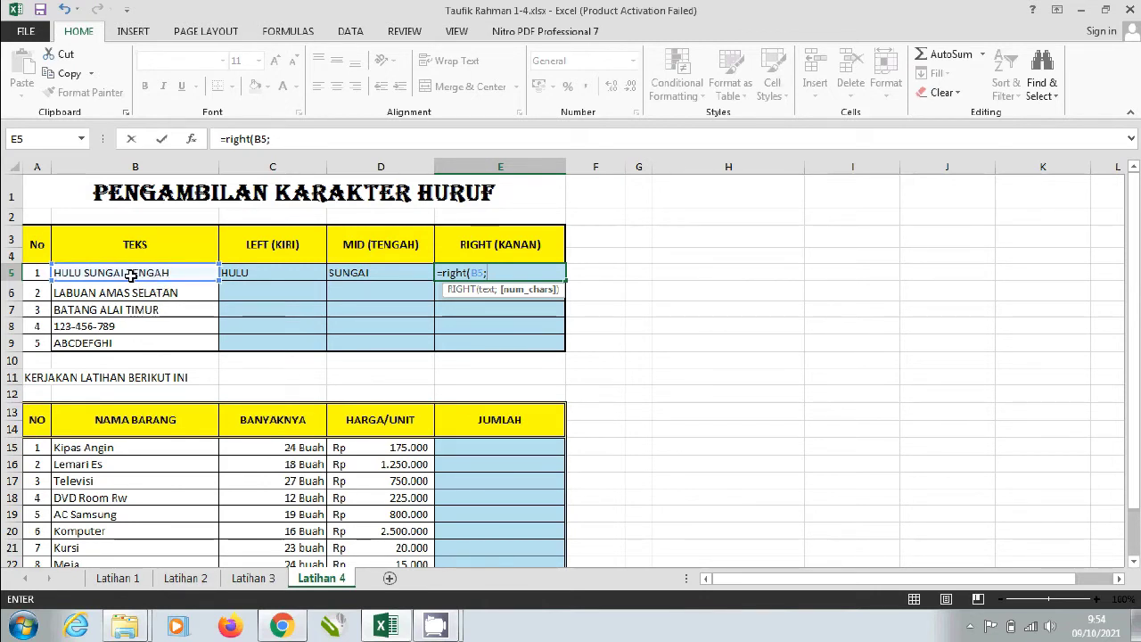
{"action": "type", "text": "6"}
{"action": "key", "text": "Return"}
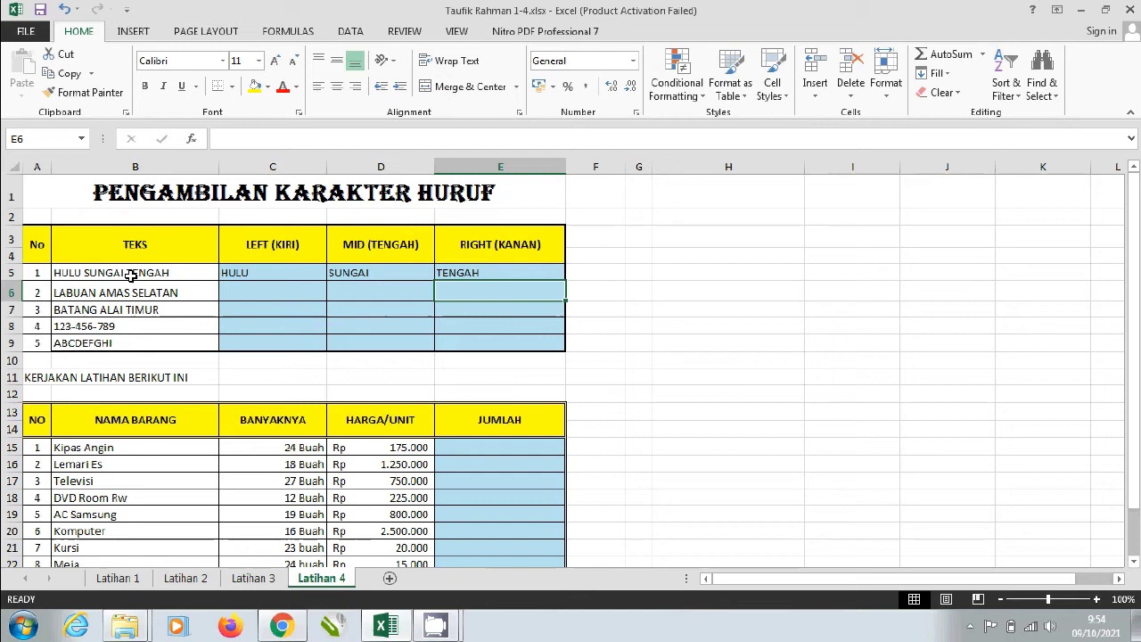
- Enter =LEFT(B6;6) in C6 to extract LABUAN from LABUAN AMAS SELATAN
{"action": "left_click", "coordinate": [240, 294]}
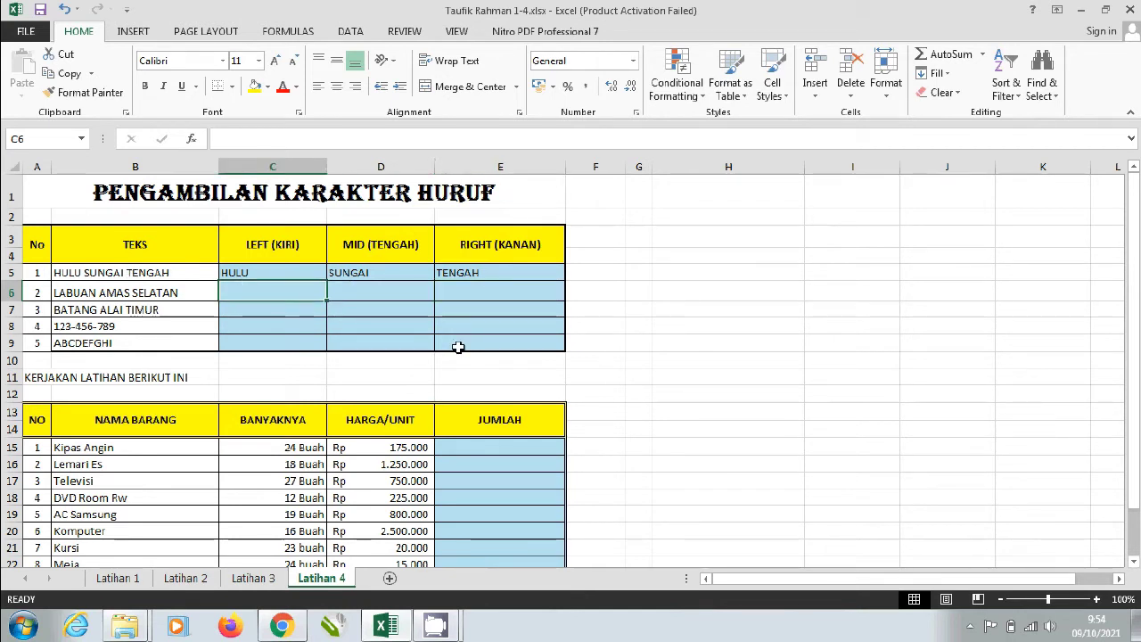
{"action": "type", "text": "="}
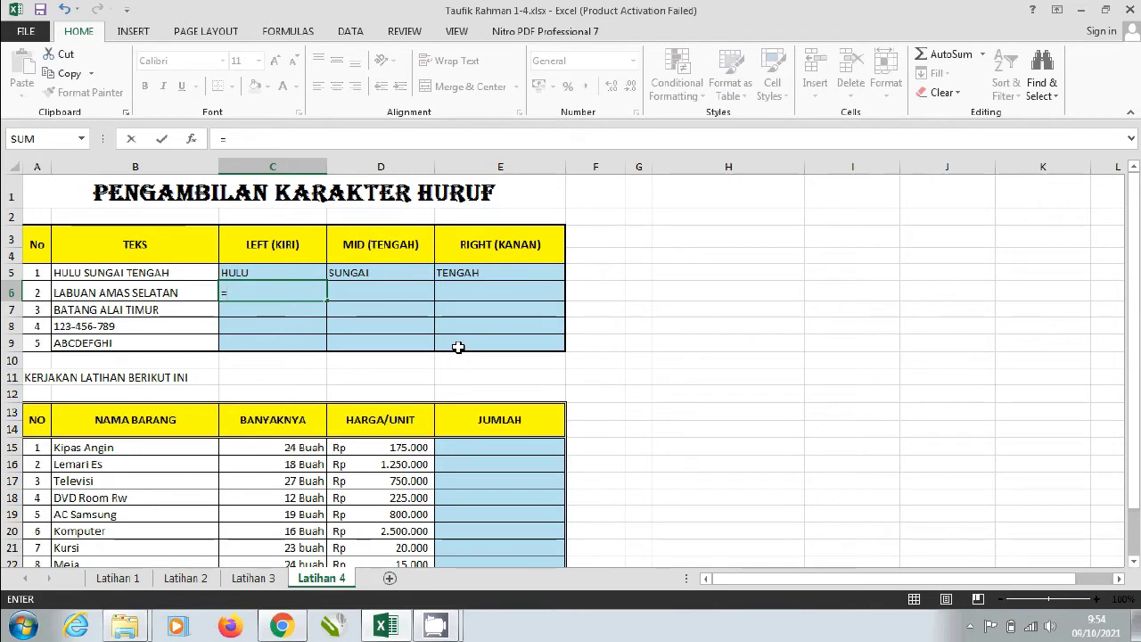
{"action": "type", "text": "left"}
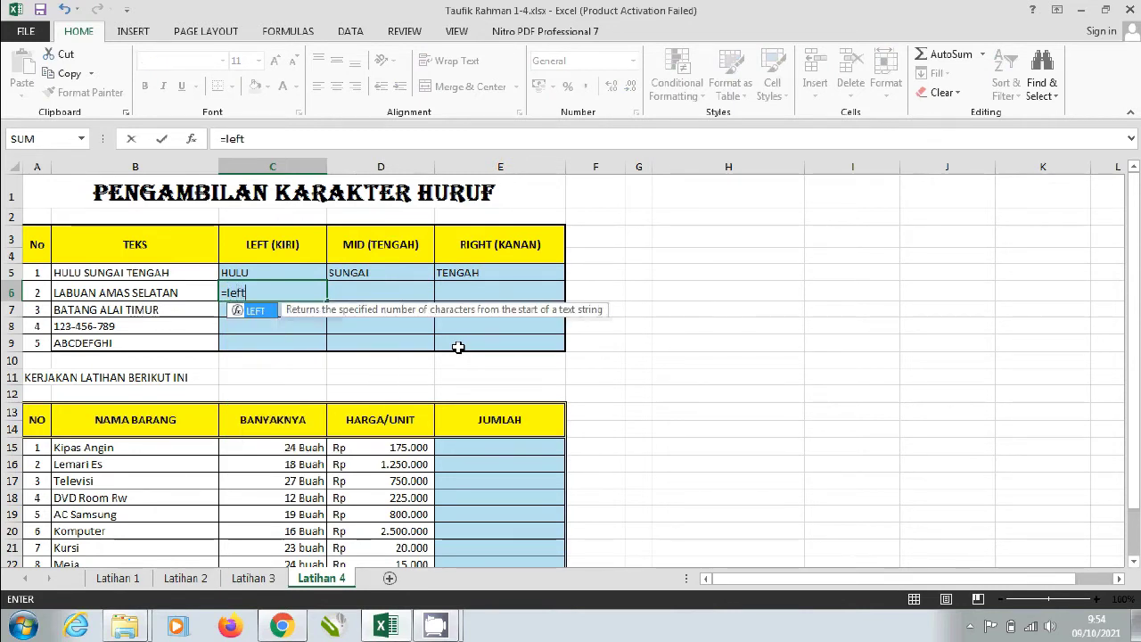
{"action": "type", "text": "("}
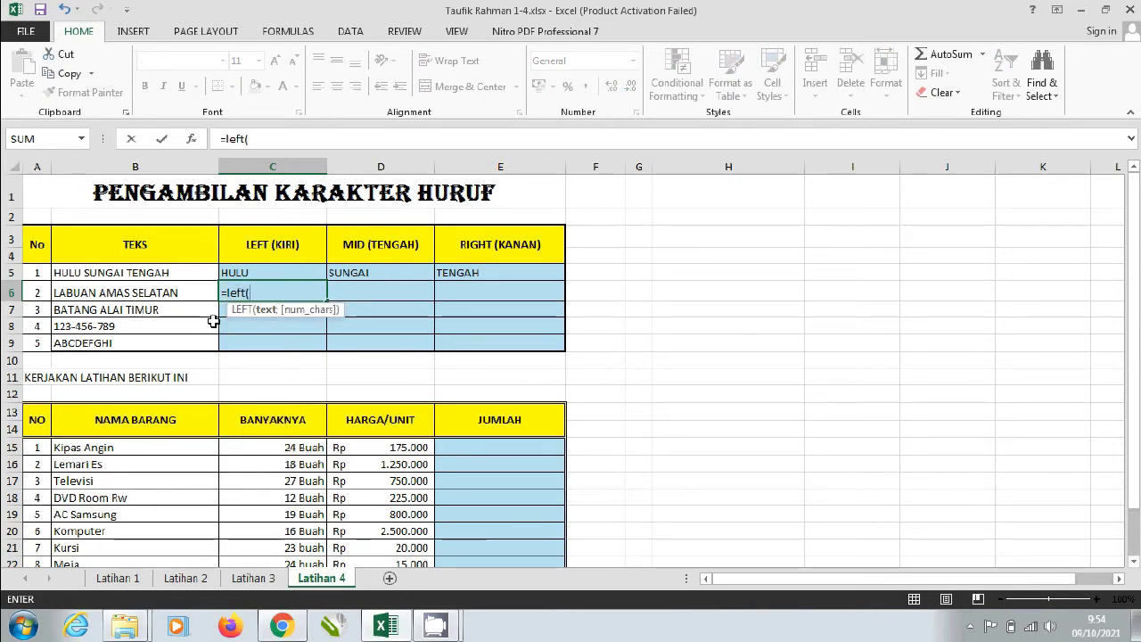
{"action": "left_click", "coordinate": [187, 308]}
{"action": "left_click", "coordinate": [187, 292]}
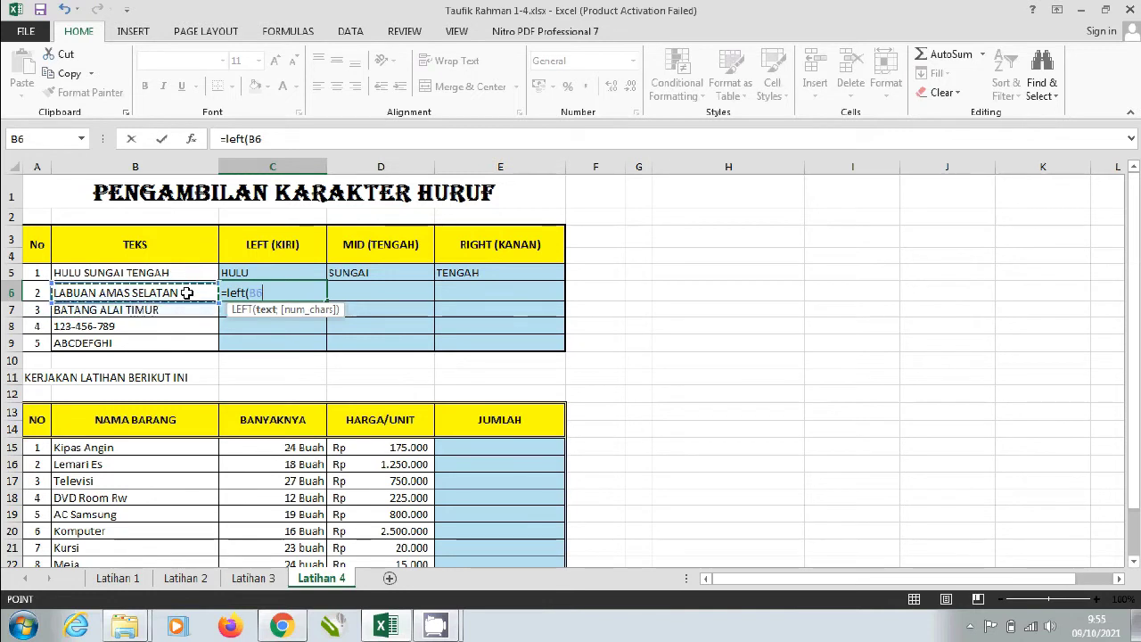
{"action": "type", "text": ";"}
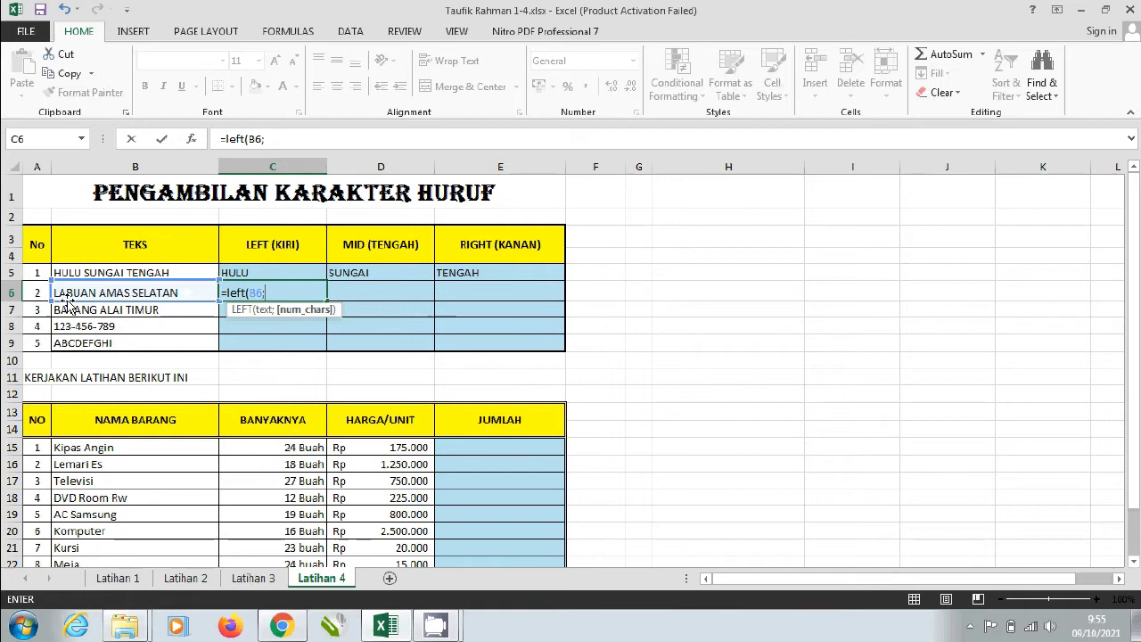
{"action": "type", "text": "6"}
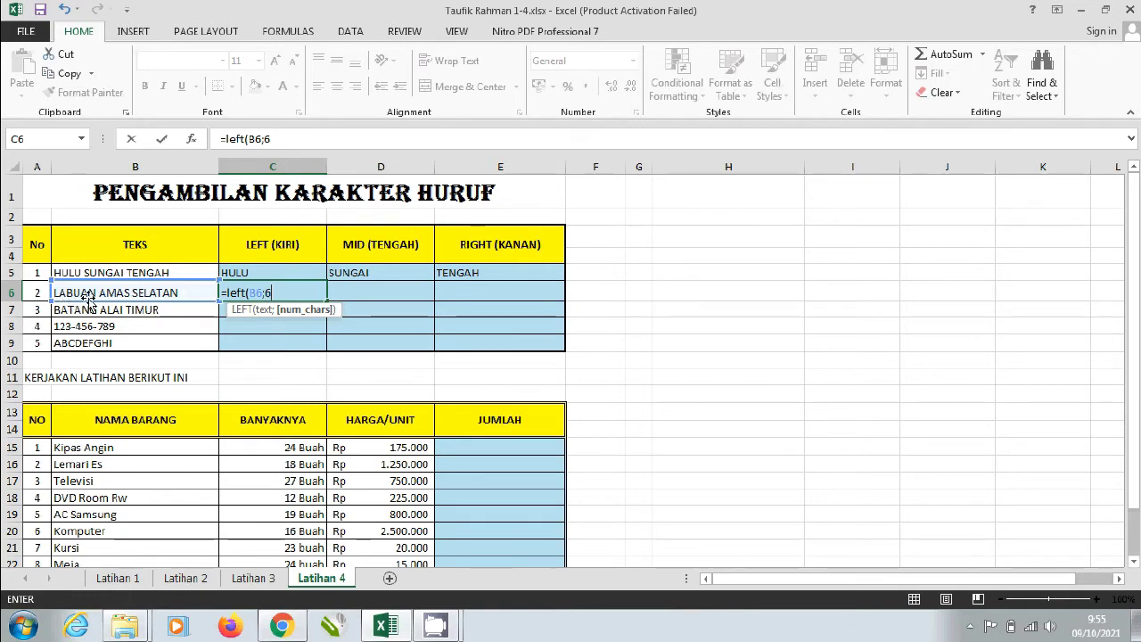
{"action": "type", "text": ")"}
{"action": "key", "text": "Return"}
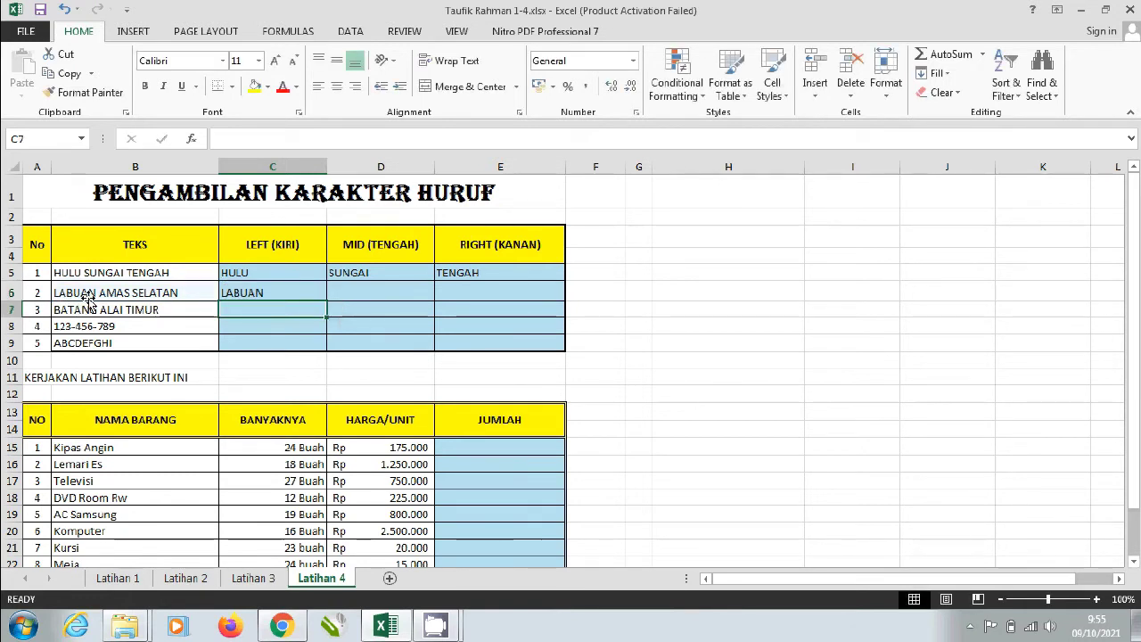
- Enter =MID(B6;8;4) in D6 so it returns AMAS
{"action": "key", "text": "Right"}
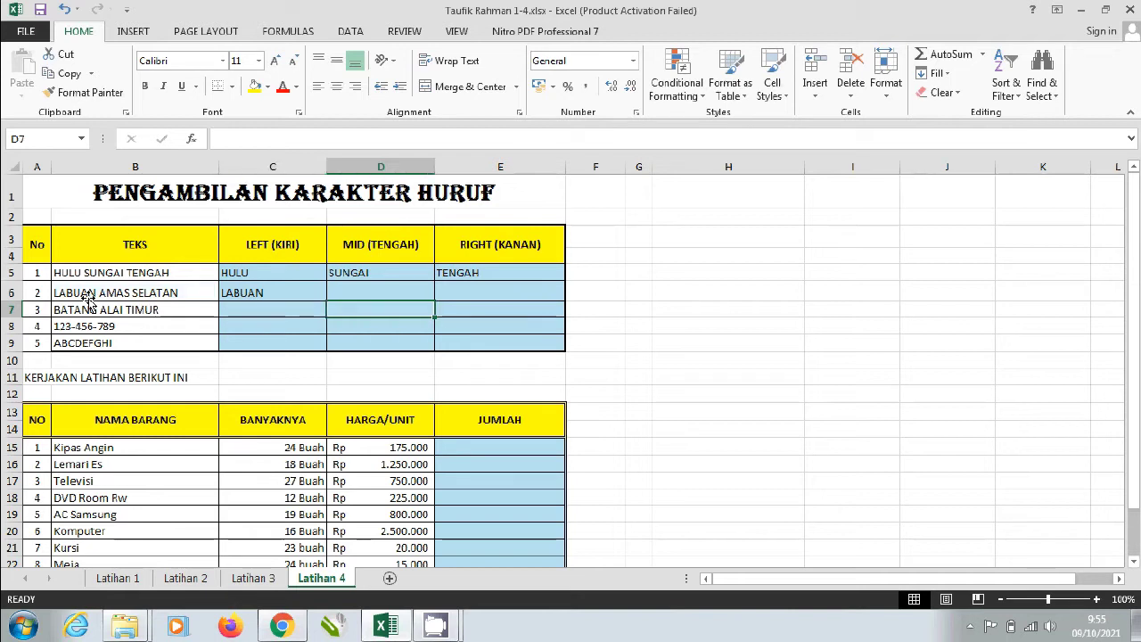
{"action": "key", "text": "Up"}
{"action": "type", "text": "="}
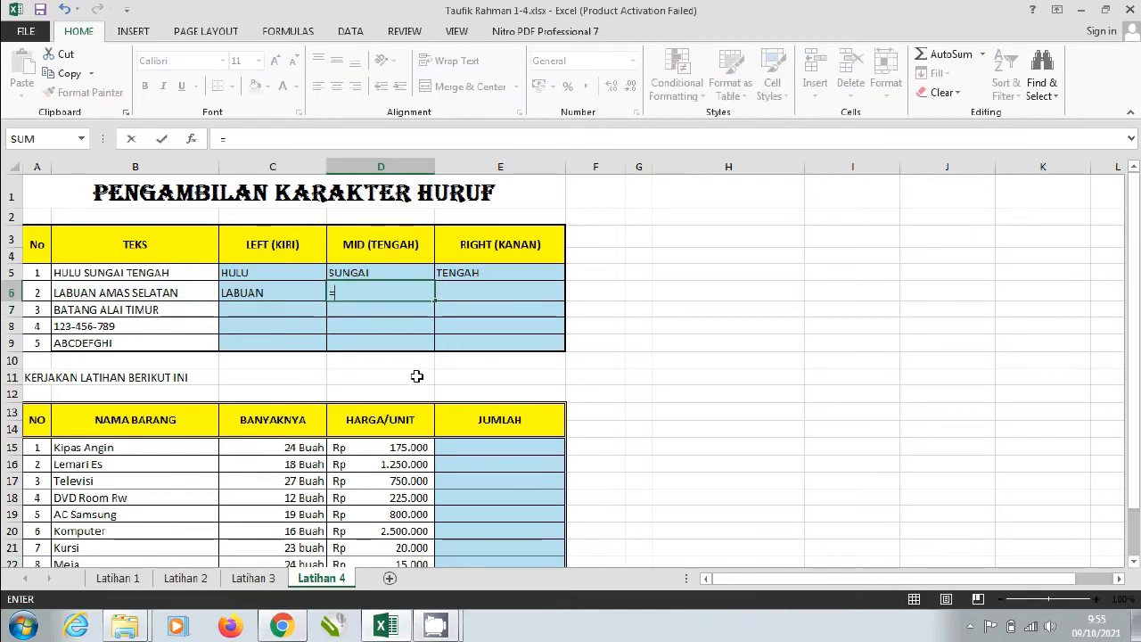
{"action": "type", "text": "mi"}
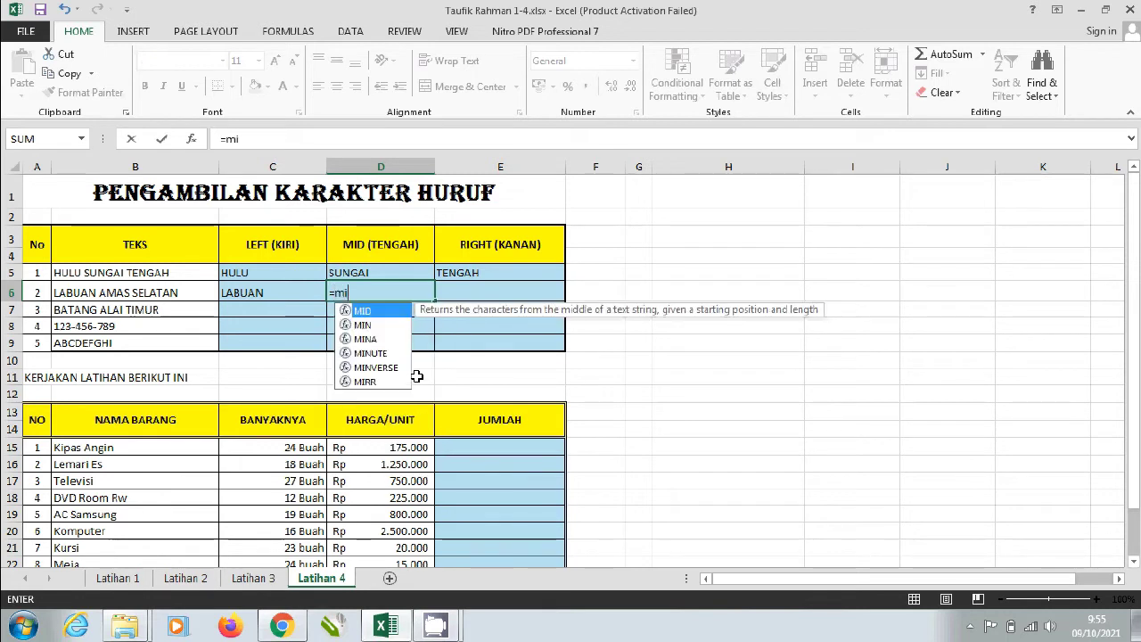
{"action": "type", "text": "d("}
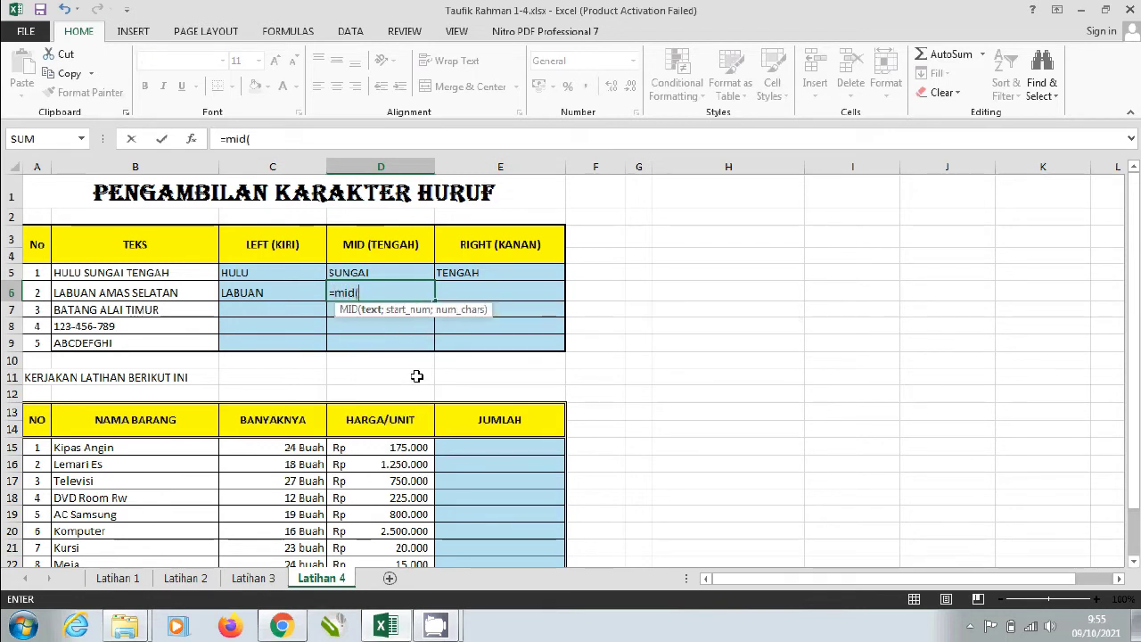
{"action": "left_click", "coordinate": [201, 296]}
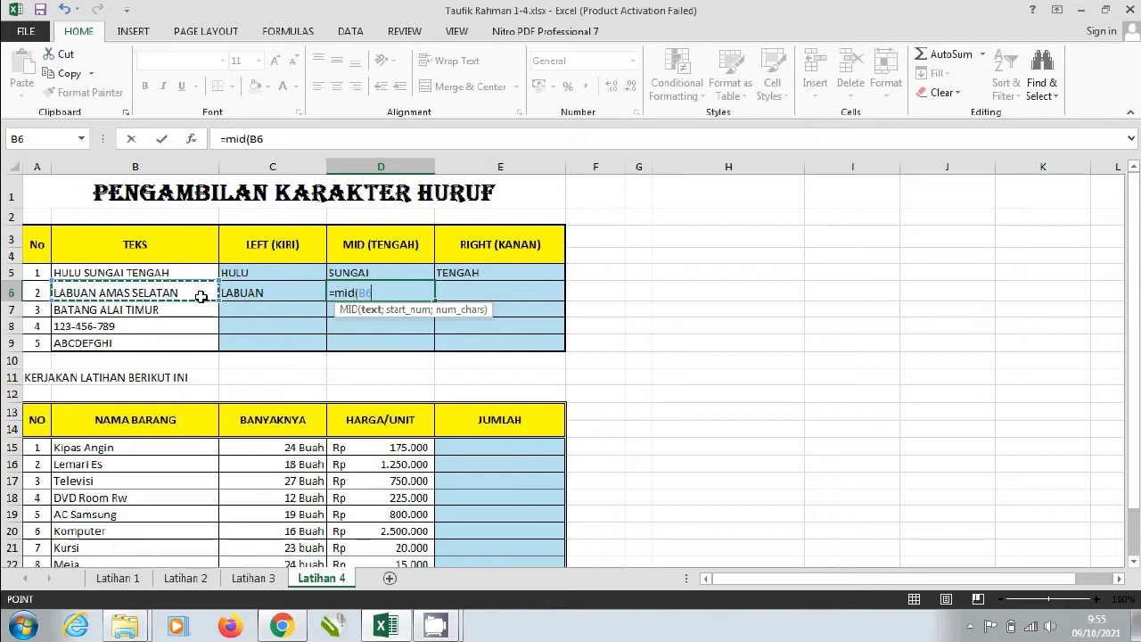
{"action": "type", "text": ";"}
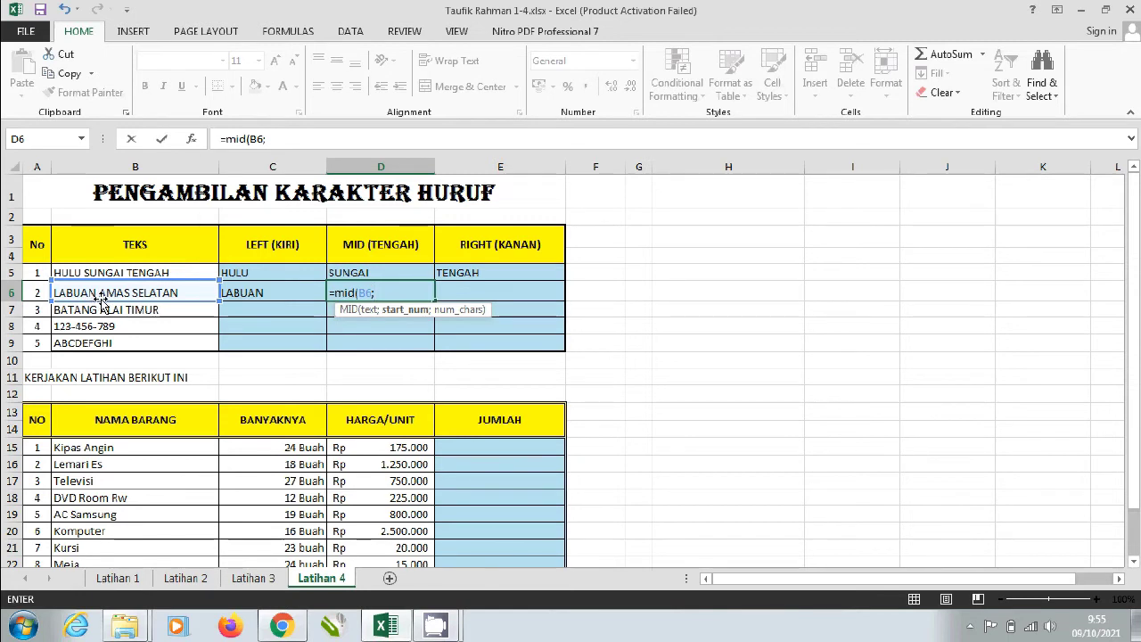
{"action": "type", "text": "8"}
{"action": "type", "text": ";"}
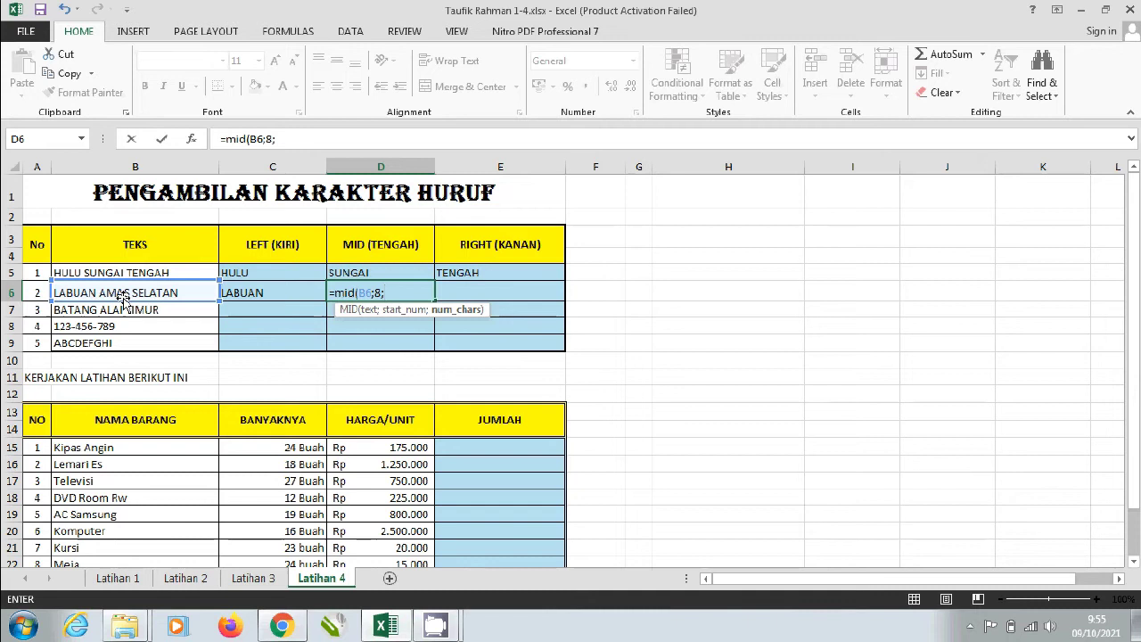
{"action": "type", "text": "4"}
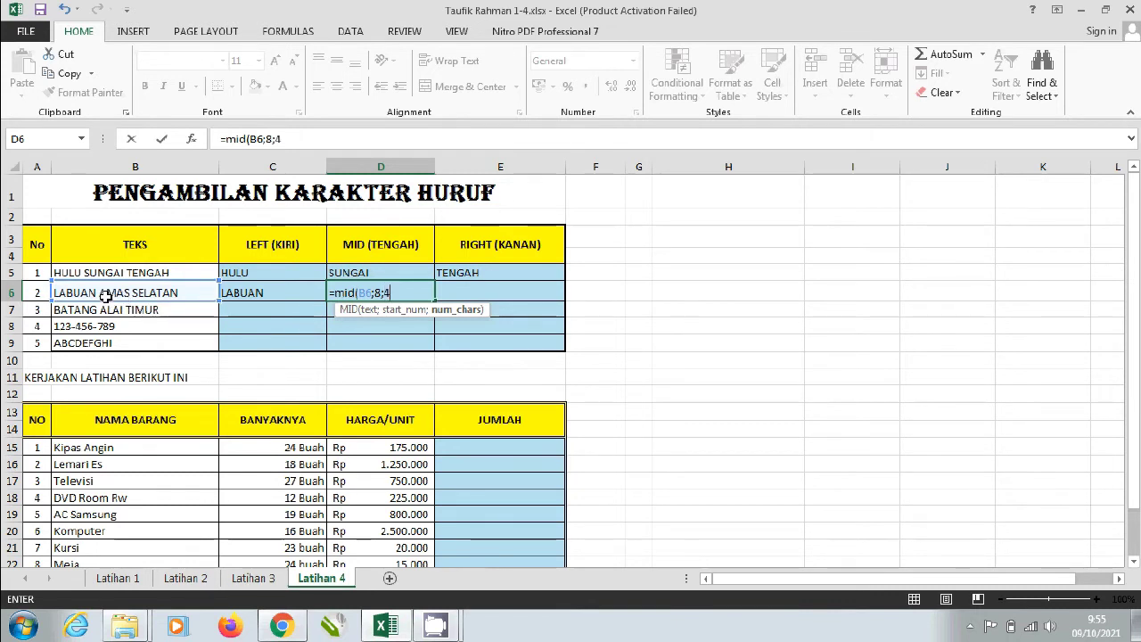
{"action": "type", "text": ")"}
{"action": "key", "text": "Return"}
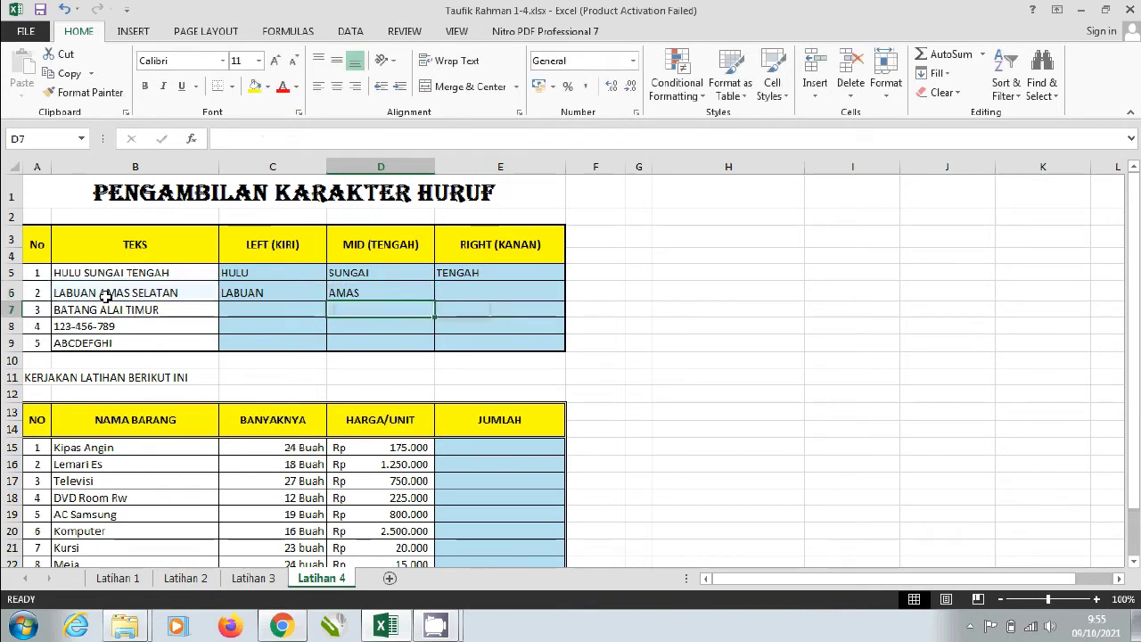
- Enter =RIGHT(B6;7) in E6 so it returns SELATAN
{"action": "key", "text": "Right"}
{"action": "key", "text": "Up"}
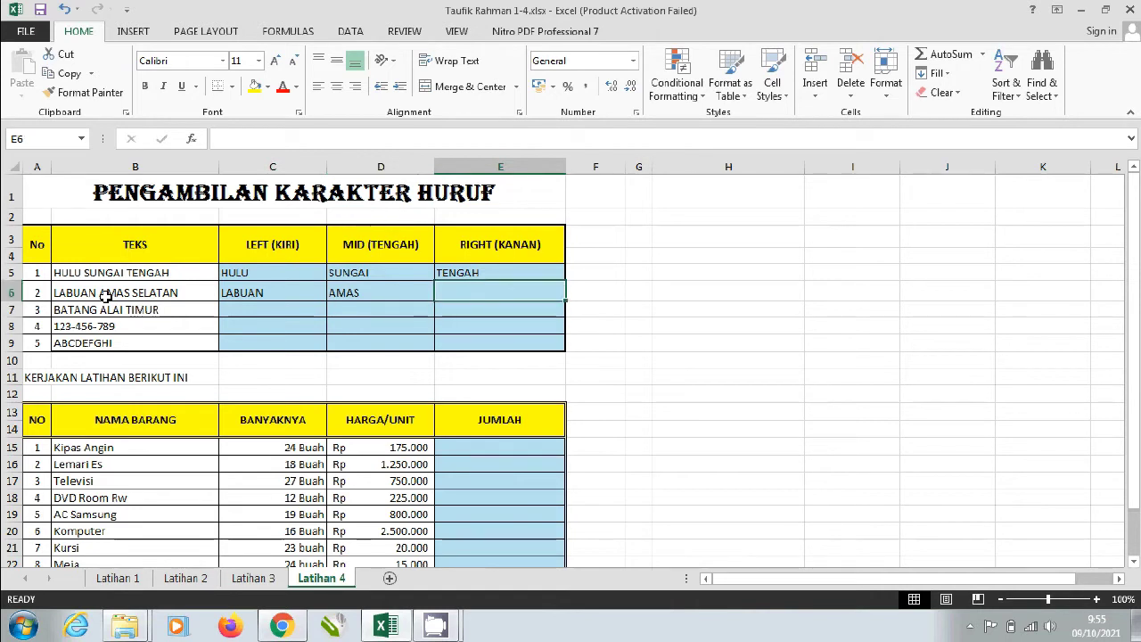
{"action": "type", "text": "="}
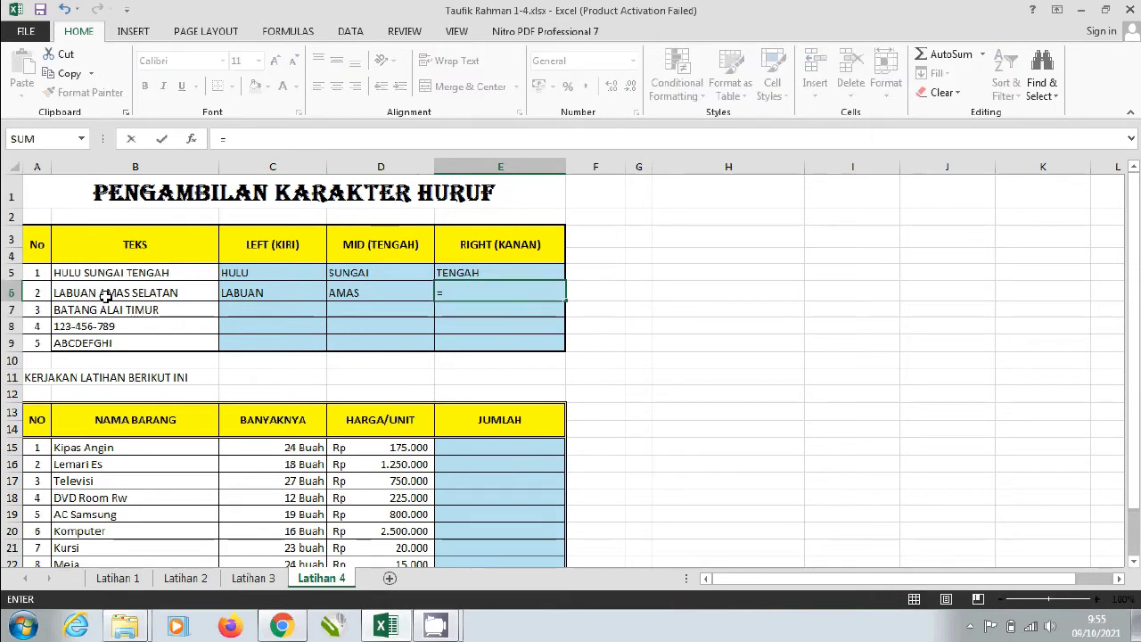
{"action": "type", "text": "ri"}
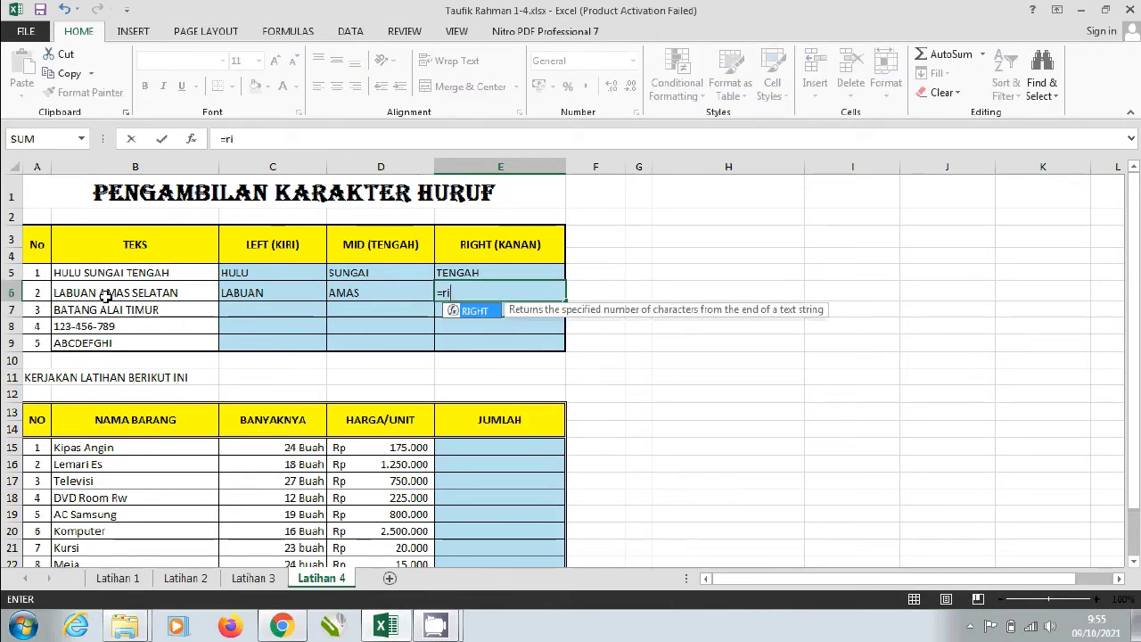
{"action": "type", "text": "ght("}
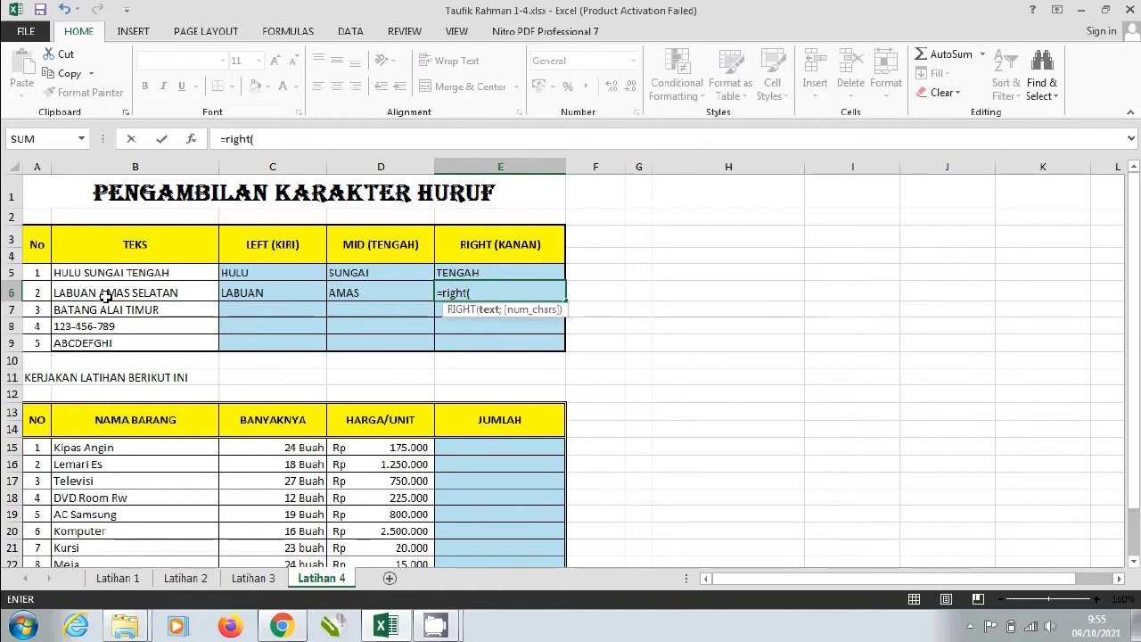
{"action": "left_click", "coordinate": [105, 296]}
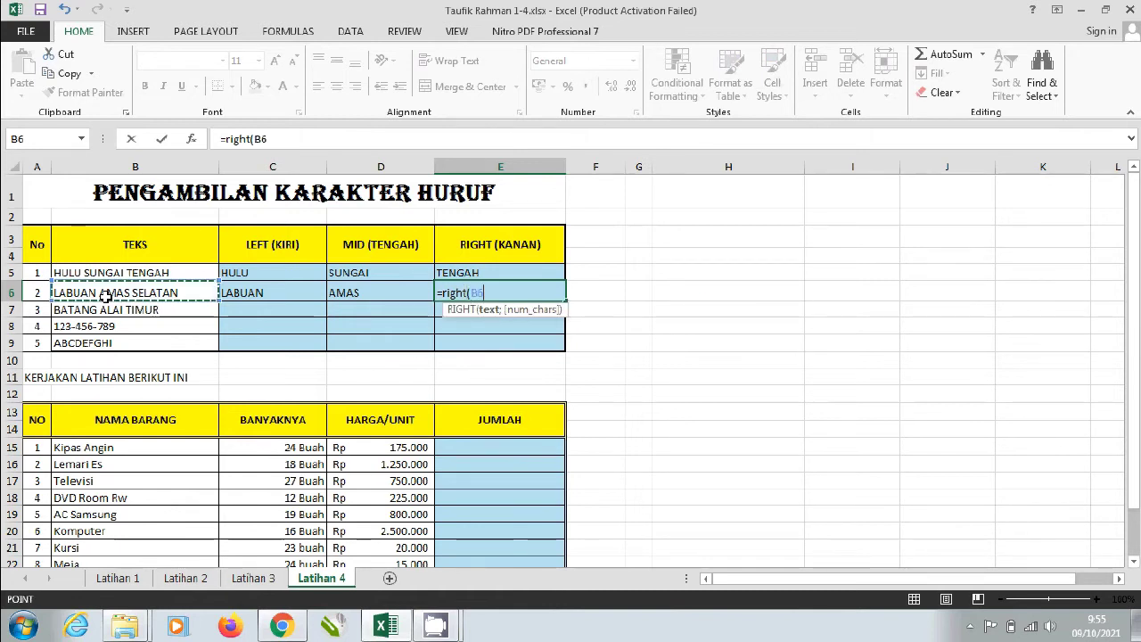
{"action": "type", "text": ";"}
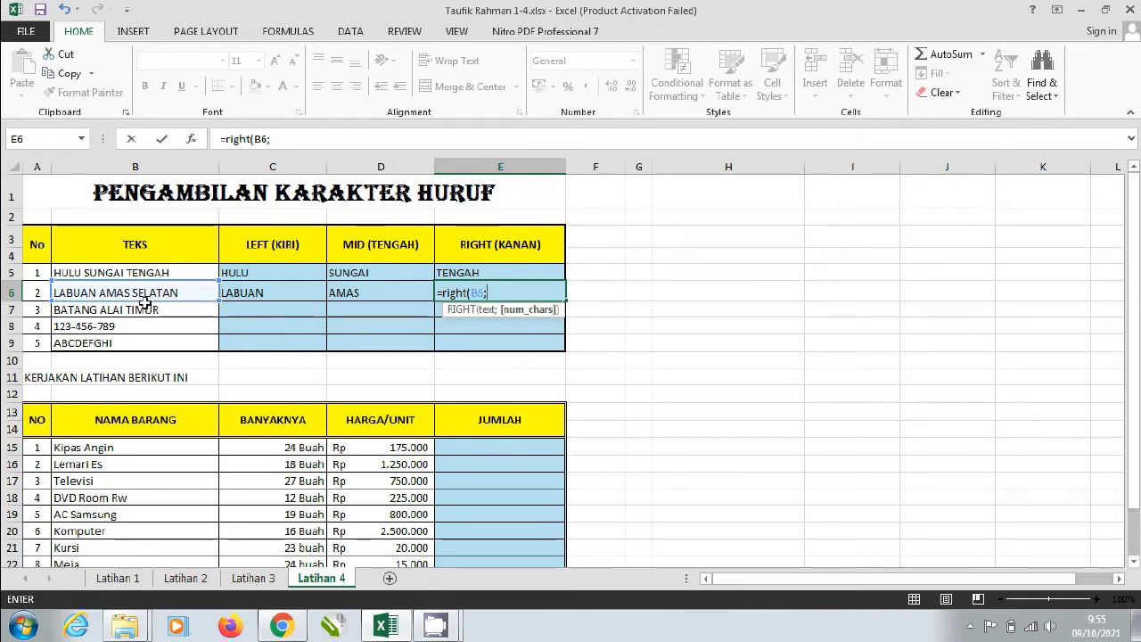
{"action": "type", "text": "7"}
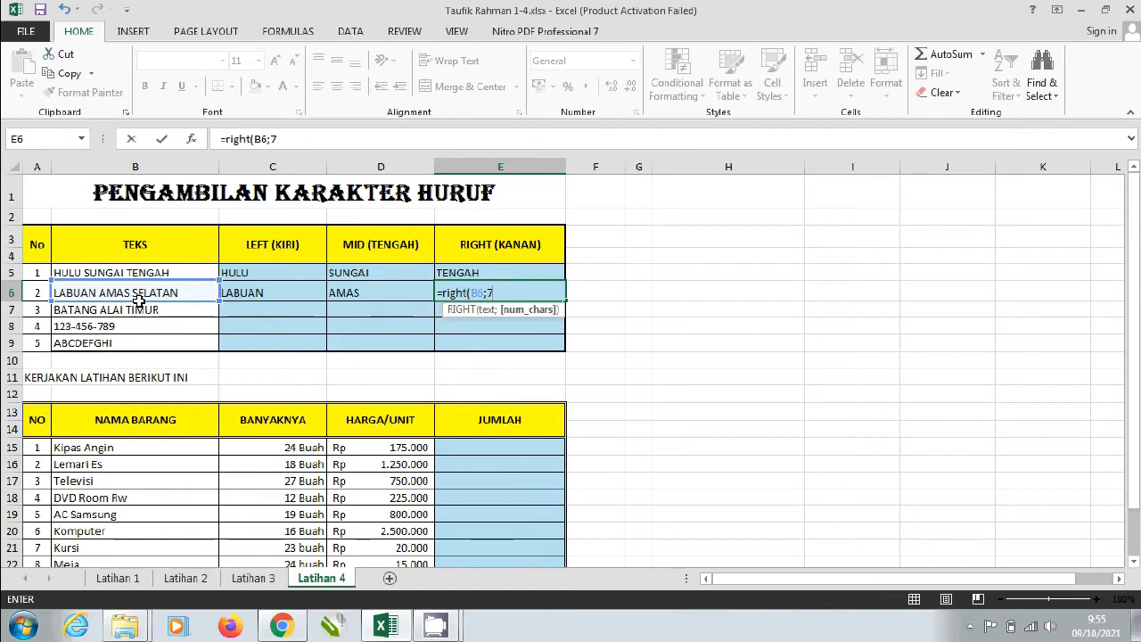
{"action": "key", "text": "Return"}
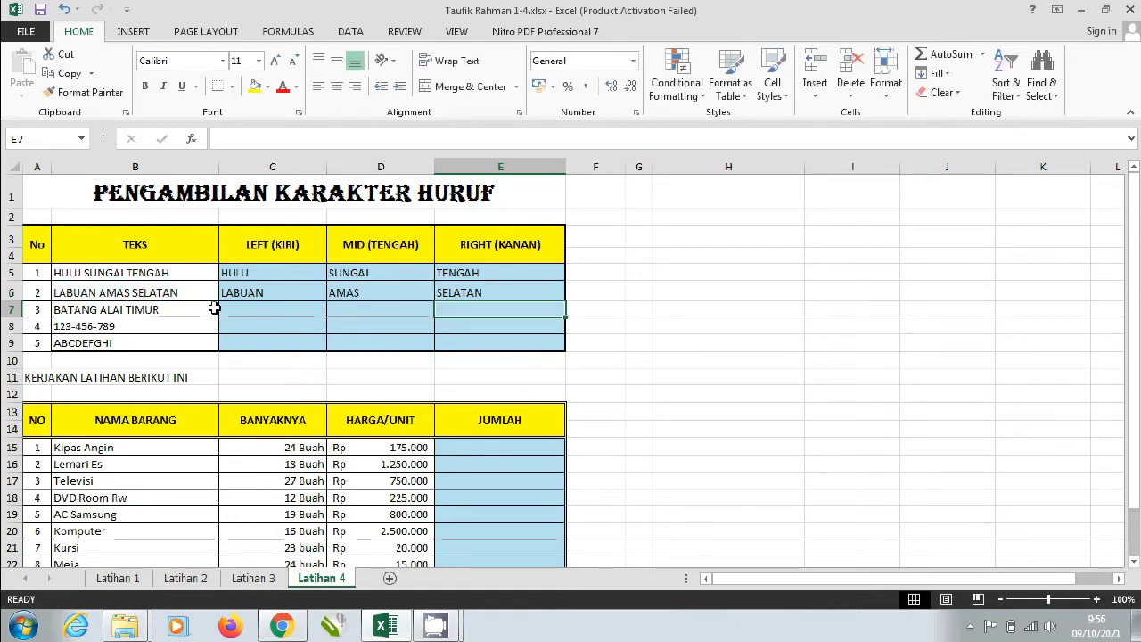
- Enter =LEFT(B7;6) in C7 so it returns BATANG
{"action": "left_click", "coordinate": [245, 311]}
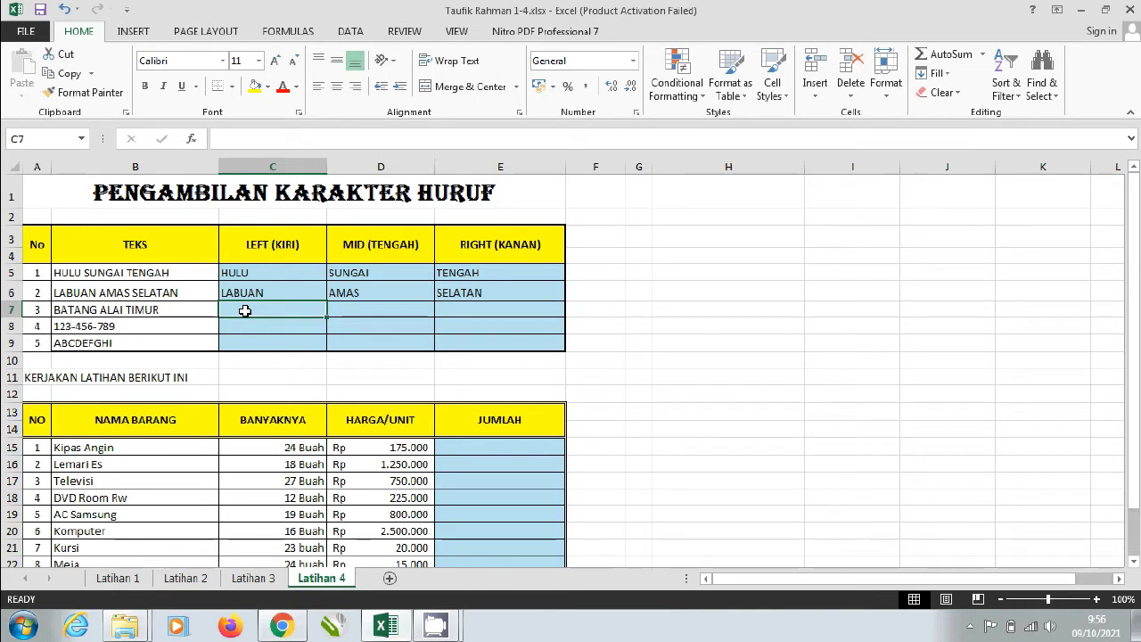
{"action": "type", "text": "="}
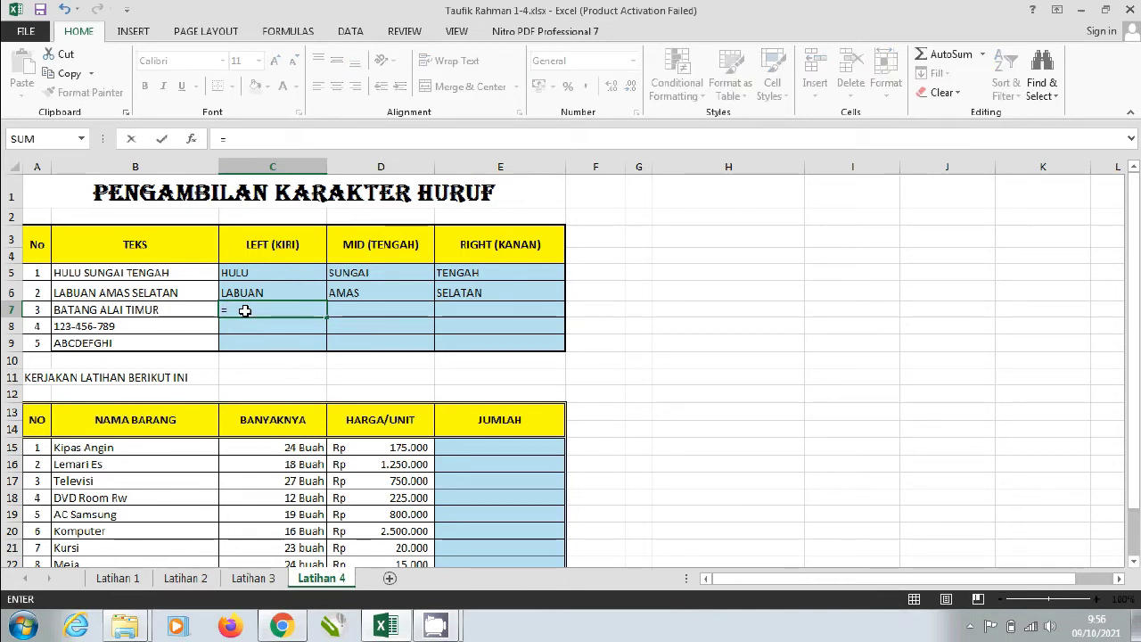
{"action": "type", "text": "left"}
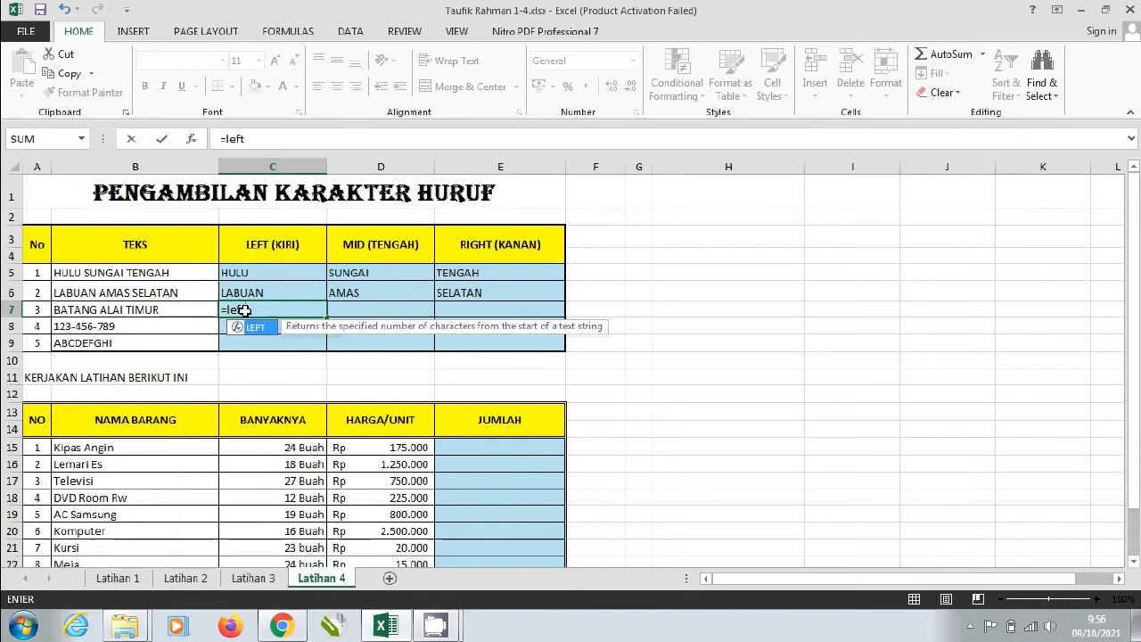
{"action": "type", "text": "("}
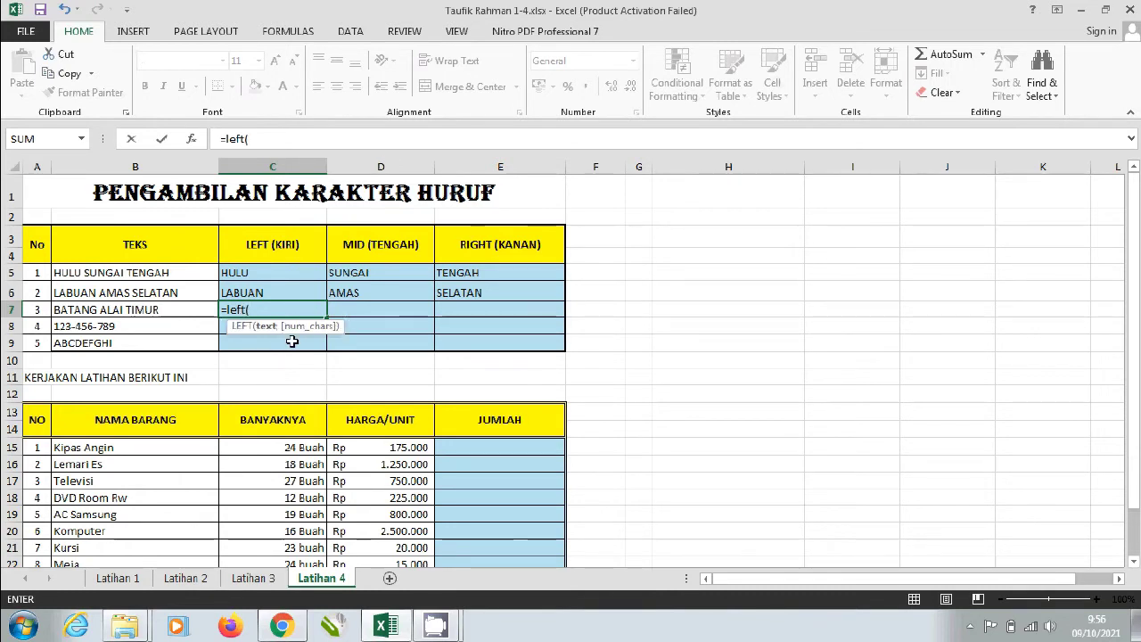
{"action": "left_click", "coordinate": [176, 310]}
{"action": "type", "text": ";"}
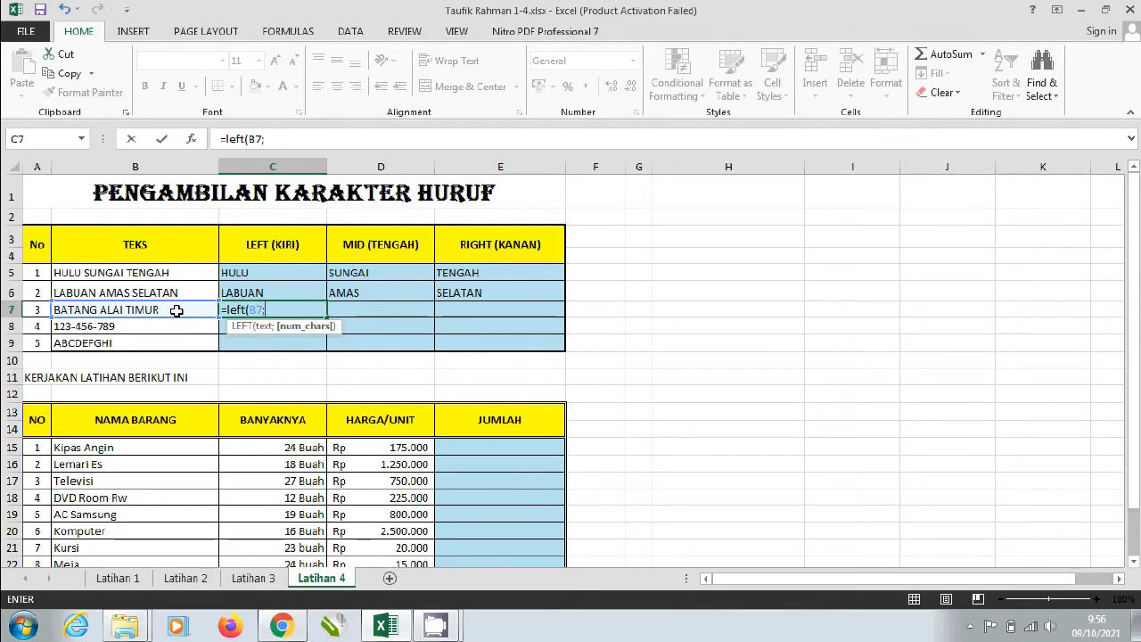
{"action": "type", "text": "6"}
{"action": "type", "text": ")"}
{"action": "key", "text": "Return"}
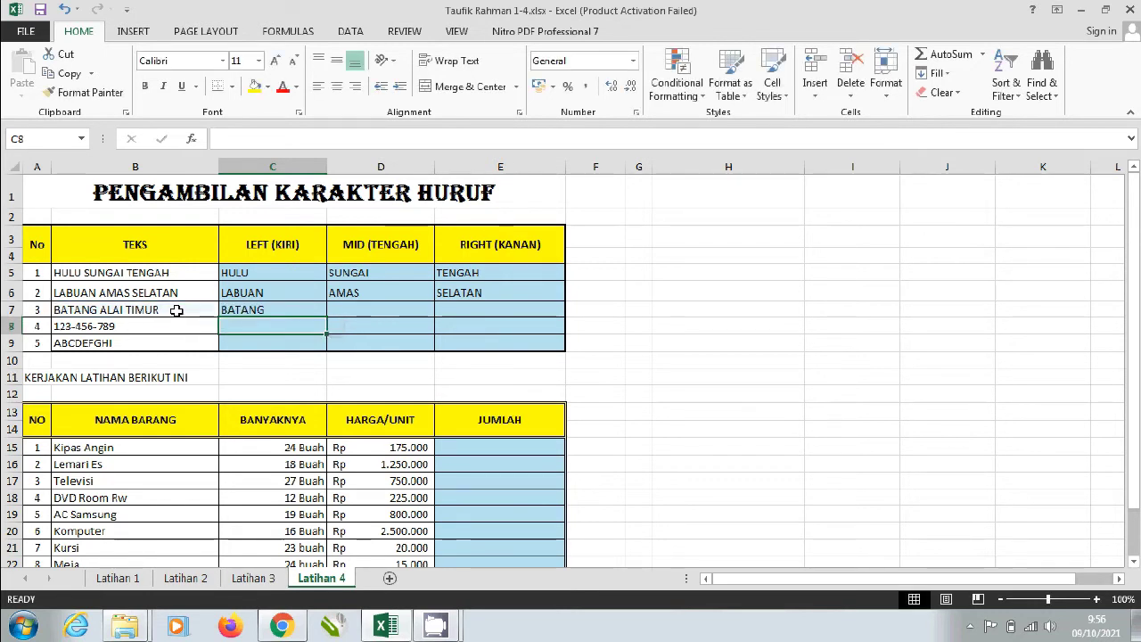
- Enter =MID(B7;8;4) in D7 so it returns ALAI
{"action": "key", "text": "Right"}
{"action": "key", "text": "Up"}
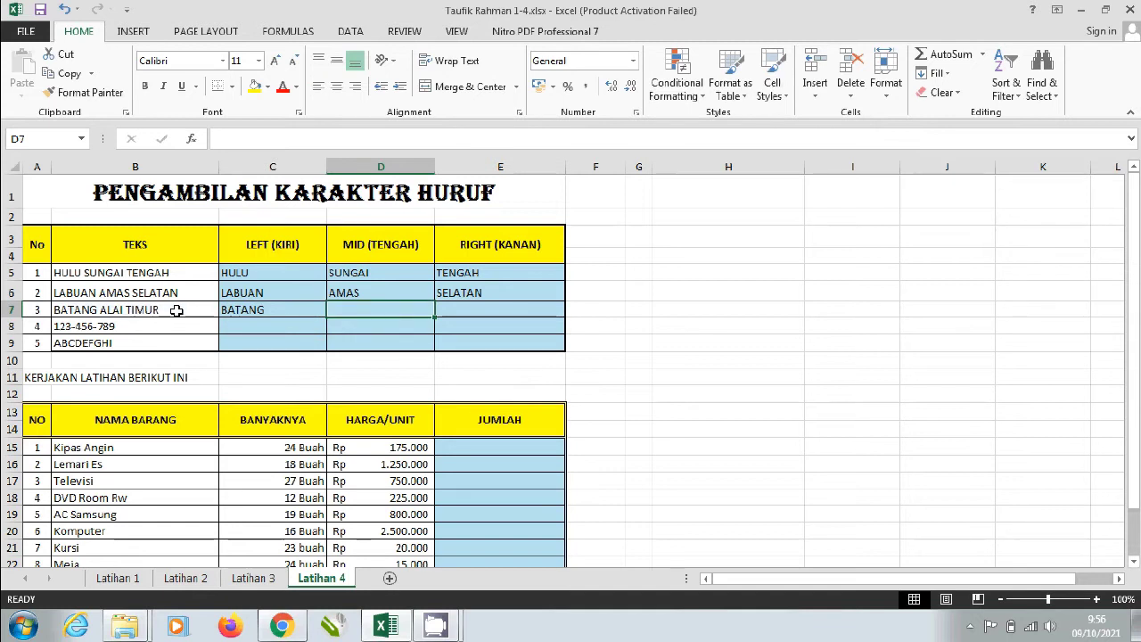
{"action": "type", "text": "=mid"}
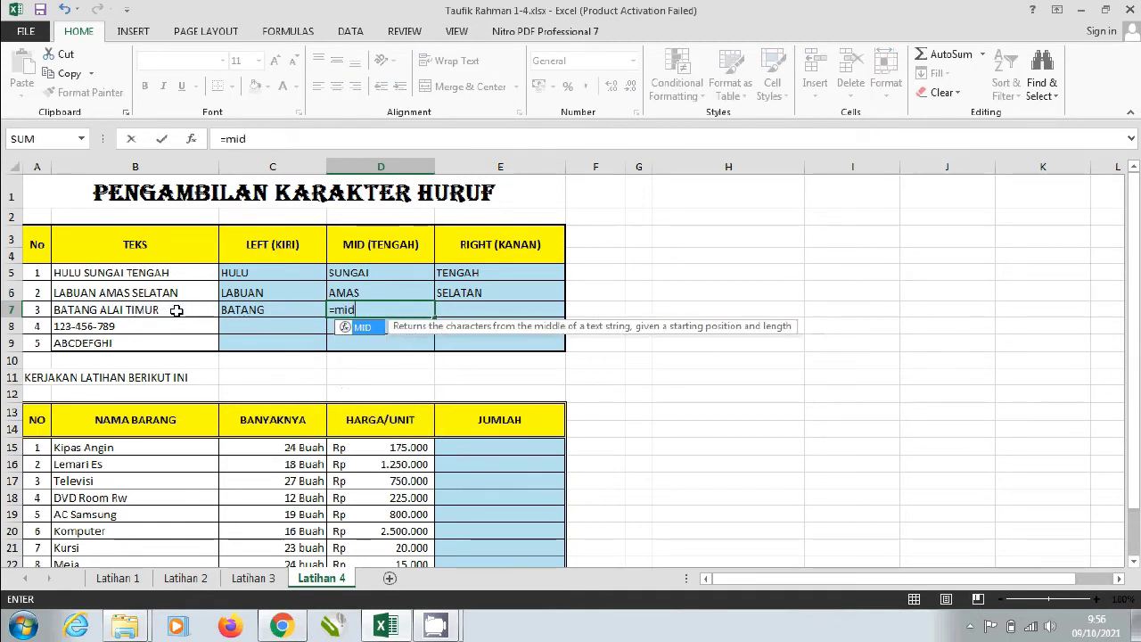
{"action": "type", "text": "("}
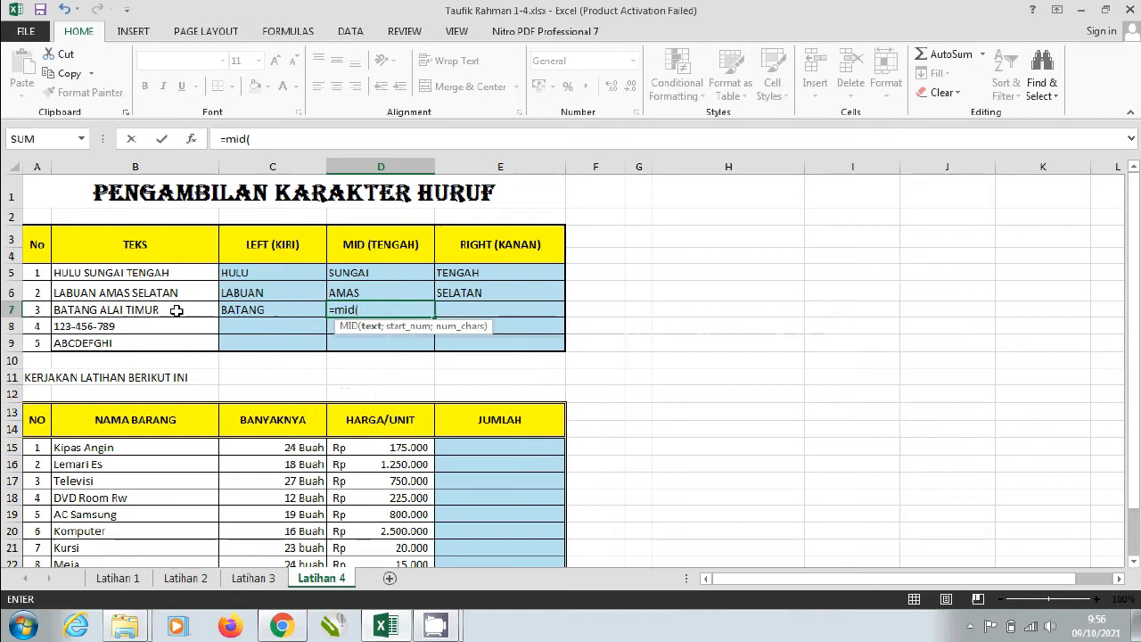
{"action": "left_click", "coordinate": [177, 309]}
{"action": "type", "text": ";"}
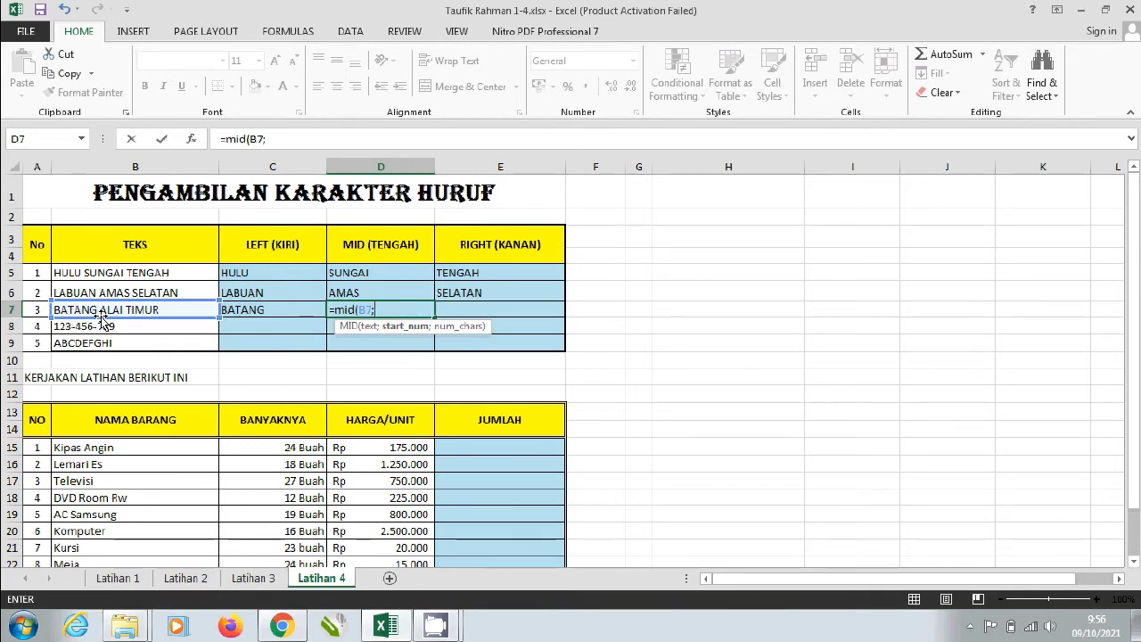
{"action": "type", "text": "8"}
{"action": "type", "text": ";4"}
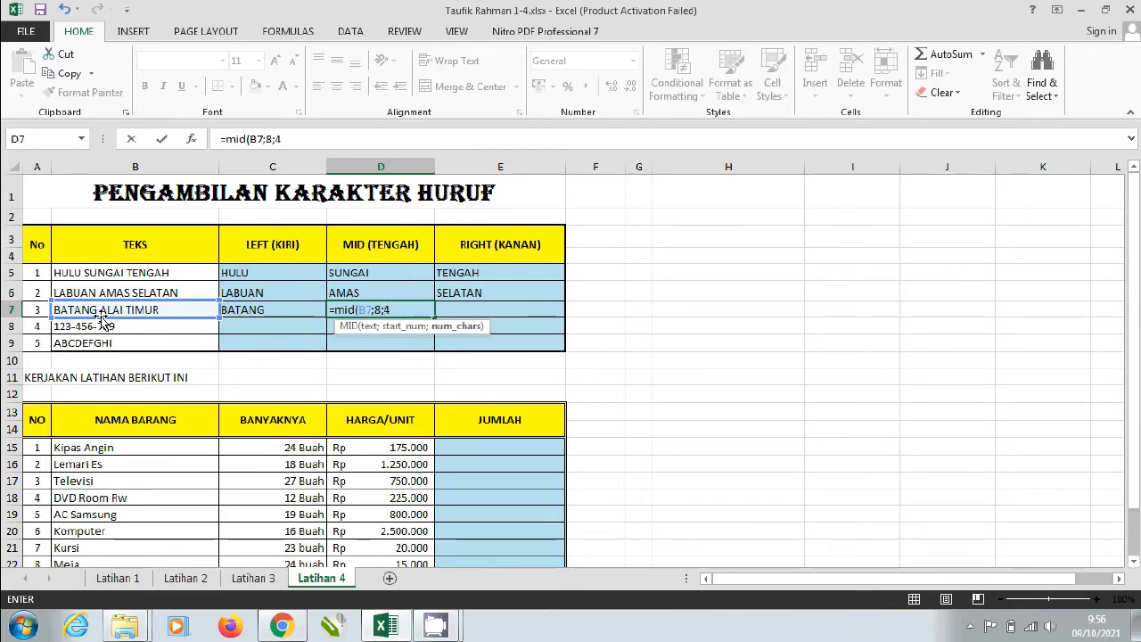
{"action": "key", "text": "Return"}
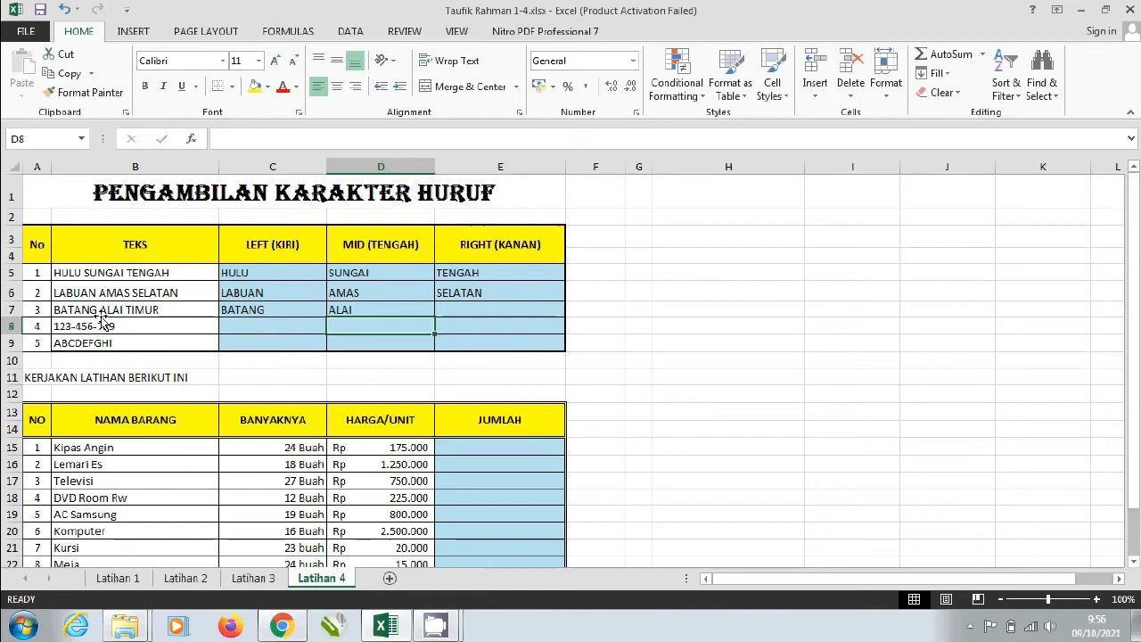
- Enter =RIGHT(B7;5) in E7 so it returns TIMUR
{"action": "key", "text": "Right"}
{"action": "key", "text": "Up"}
{"action": "type", "text": "="}
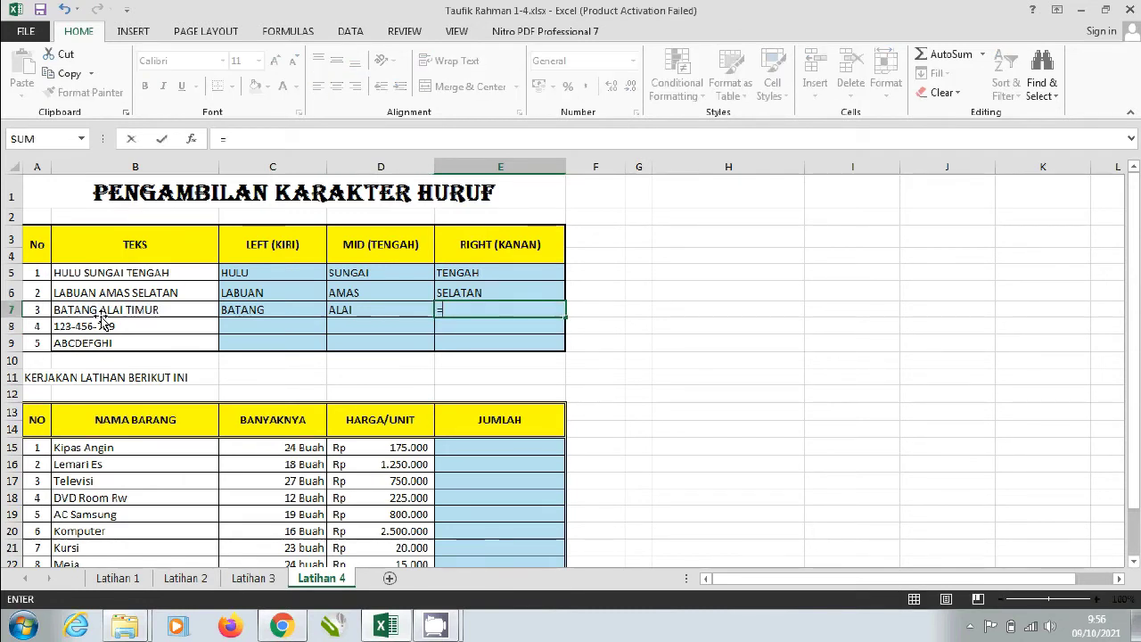
{"action": "type", "text": "rig"}
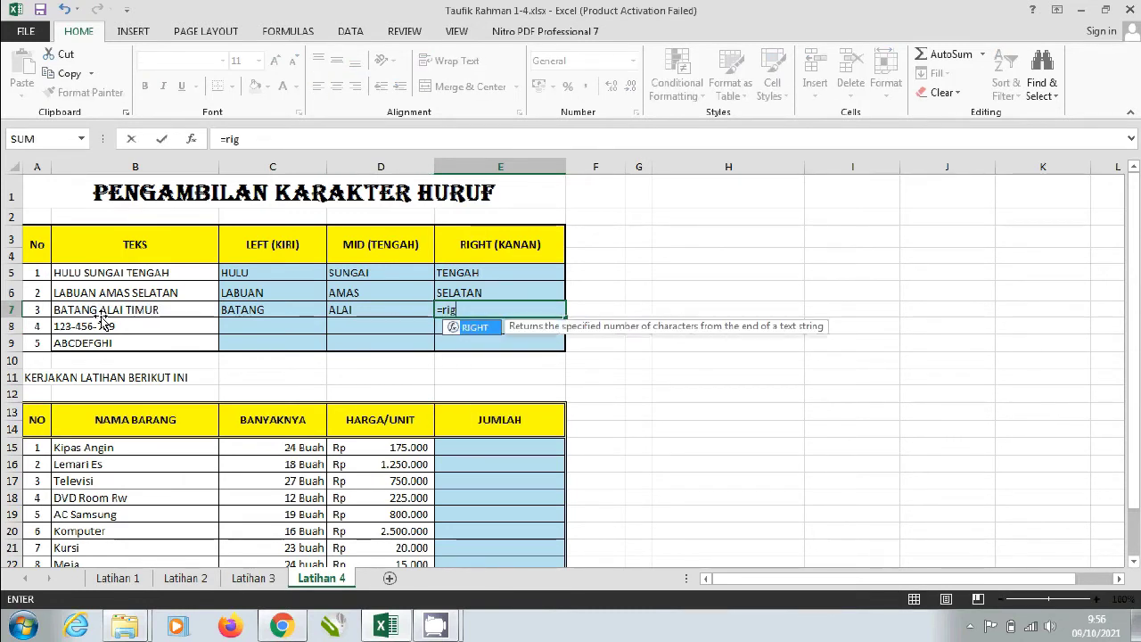
{"action": "type", "text": "ht"}
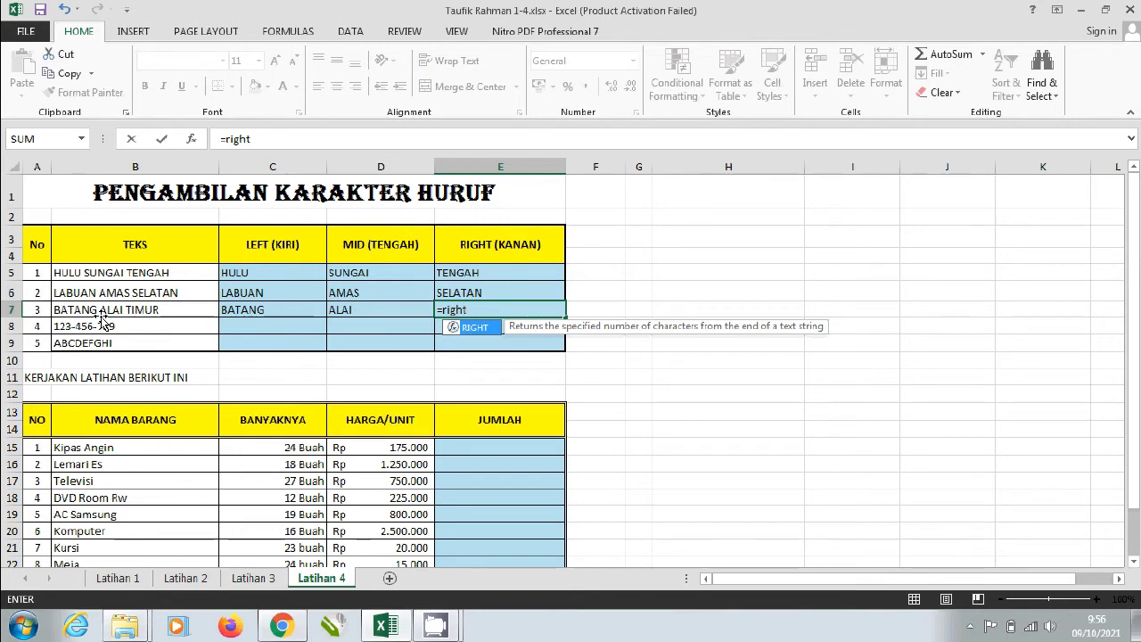
{"action": "type", "text": "("}
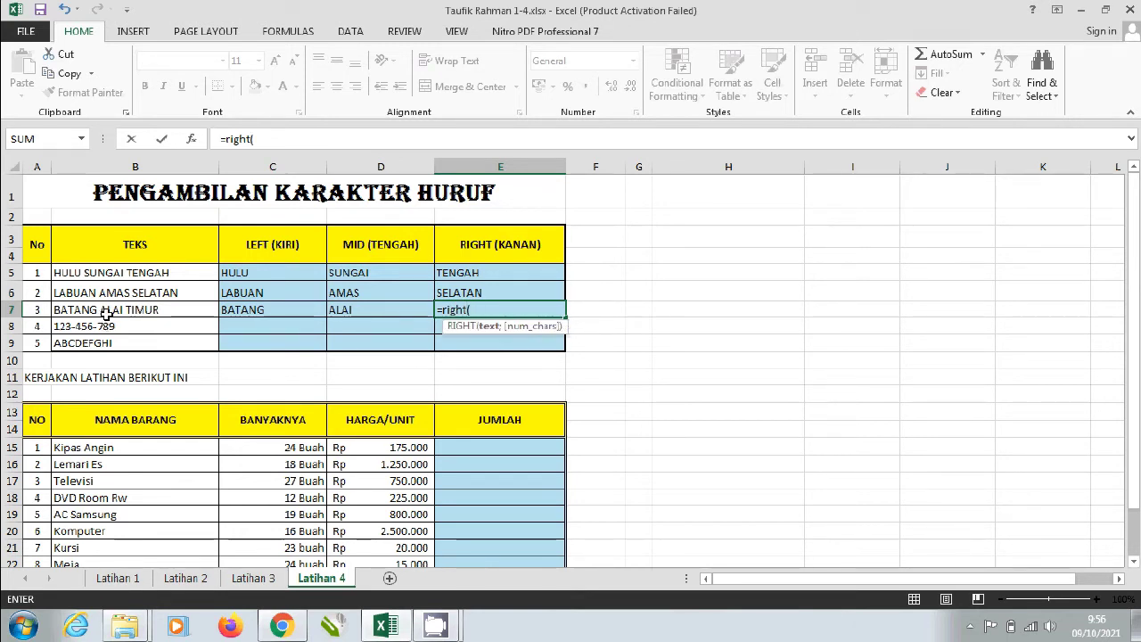
{"action": "left_click", "coordinate": [105, 312]}
{"action": "type", "text": ";"}
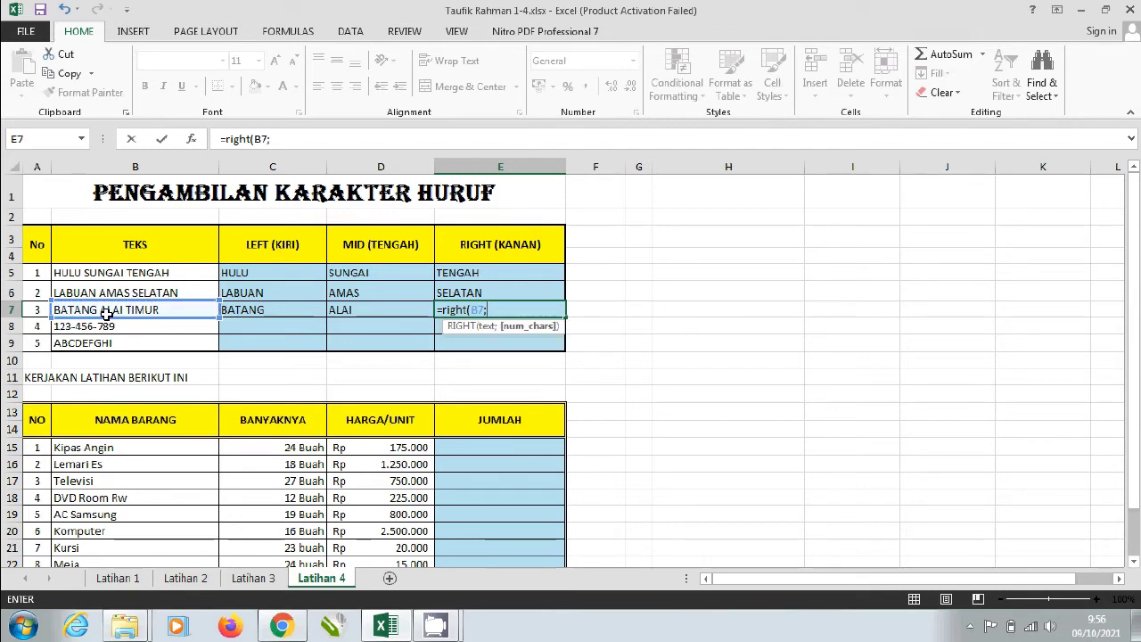
{"action": "type", "text": "5"}
{"action": "key", "text": "Return"}
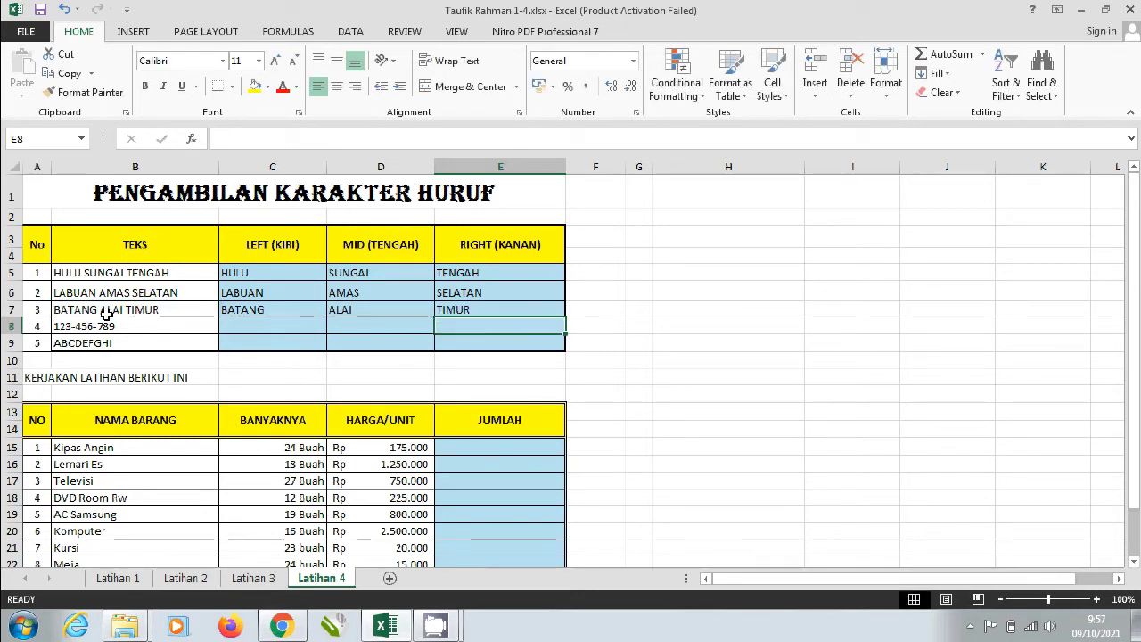
- Enter =LEFT(B8;3) in C8 so it returns 123
{"action": "left_click", "coordinate": [234, 323]}
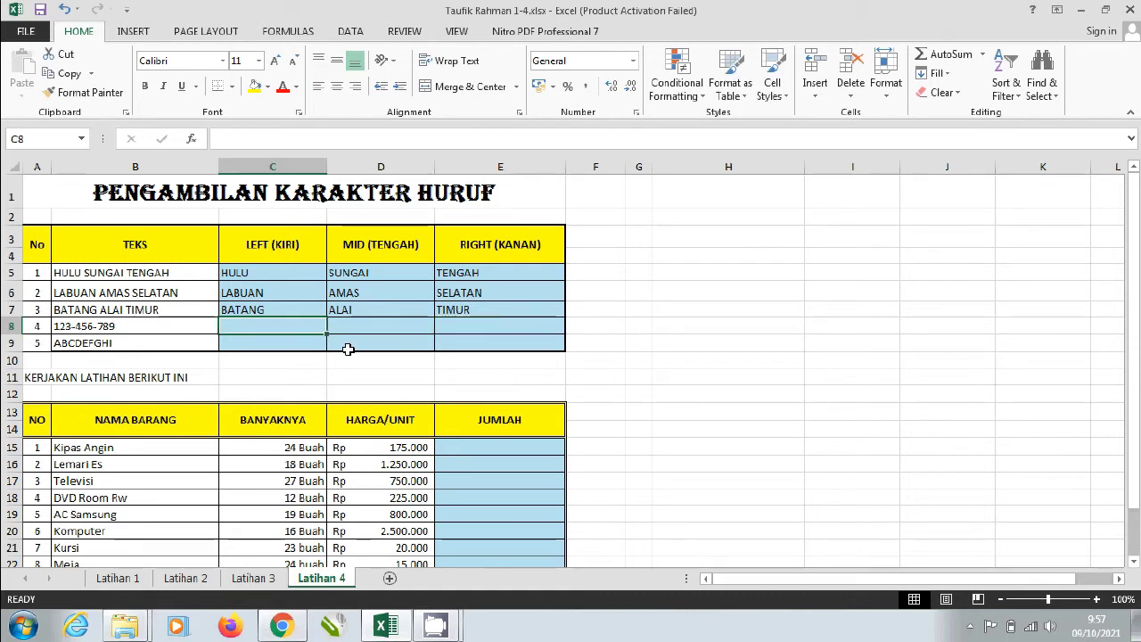
{"action": "type", "text": "="}
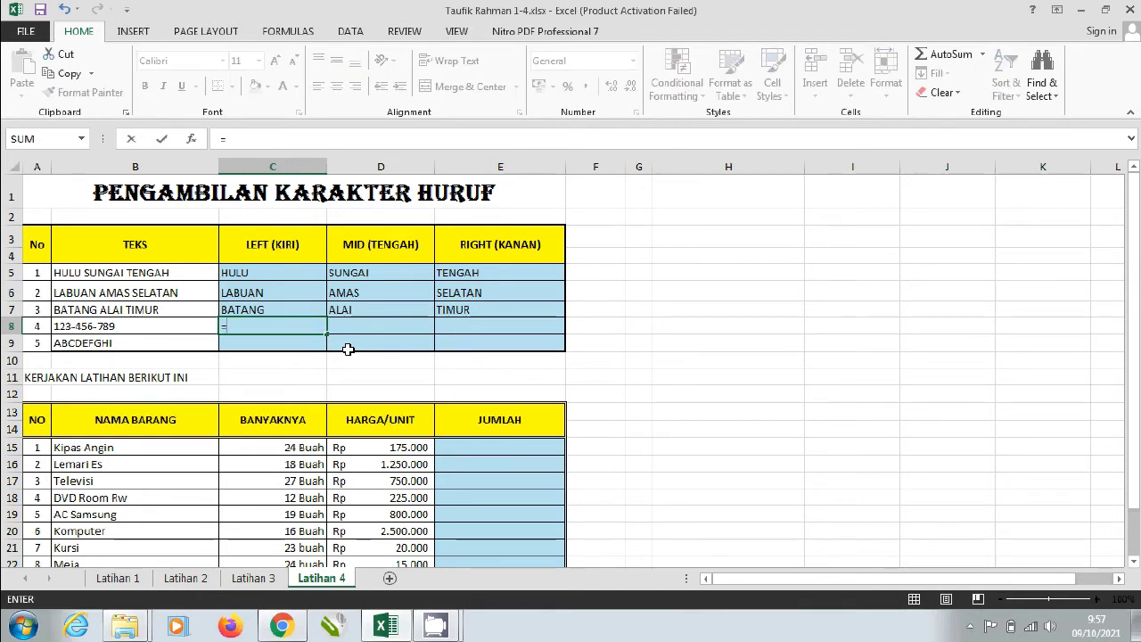
{"action": "type", "text": "left"}
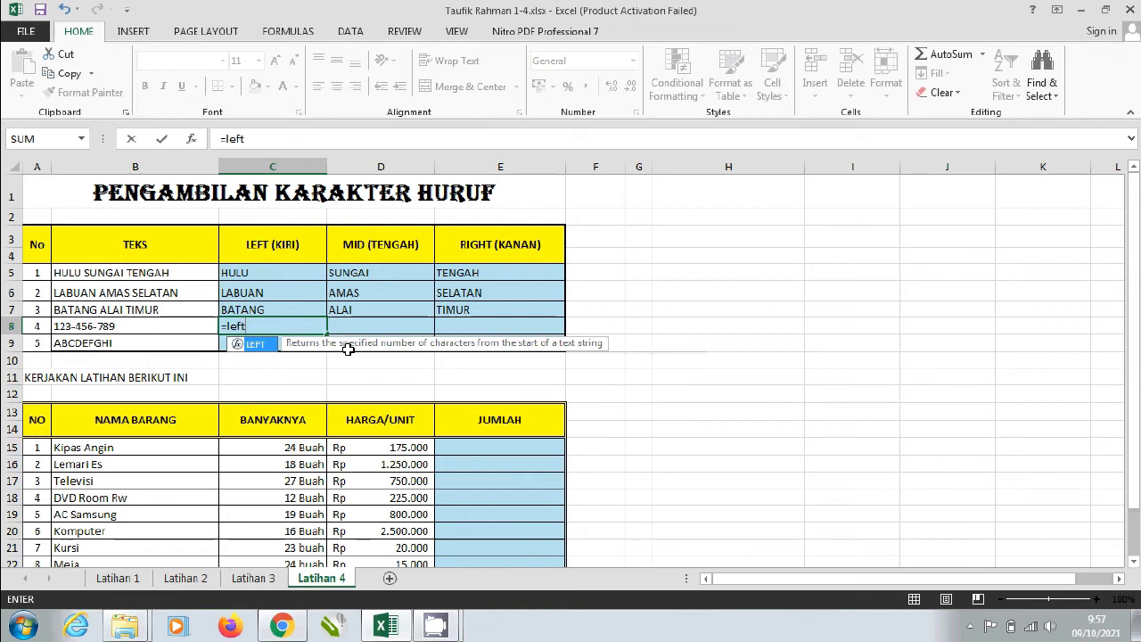
{"action": "type", "text": "("}
{"action": "left_click", "coordinate": [167, 327]}
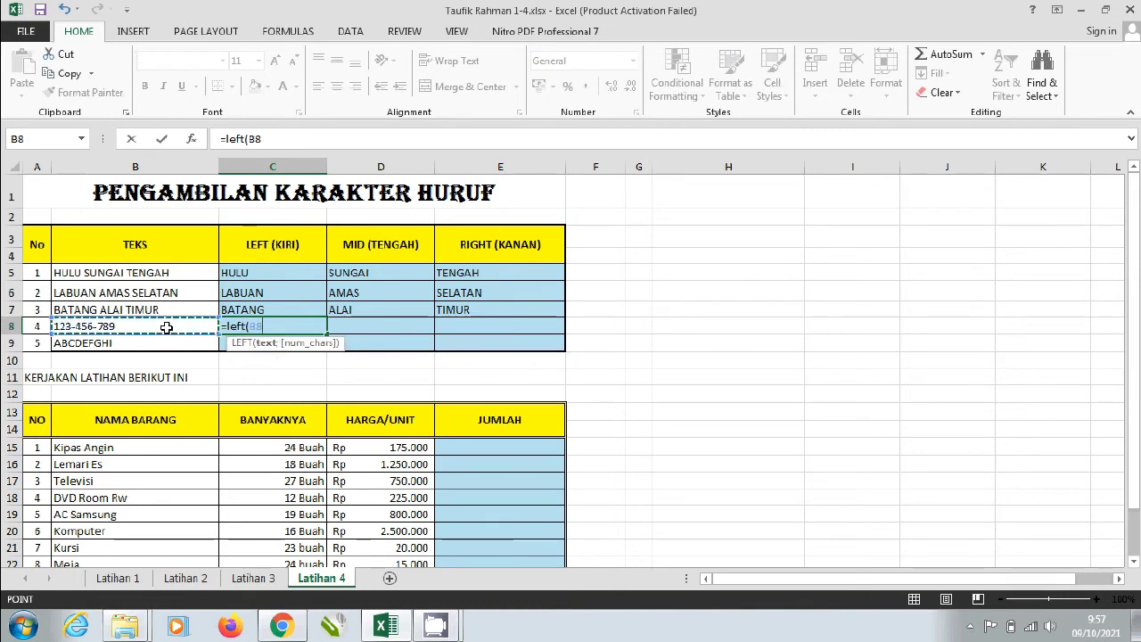
{"action": "type", "text": ";"}
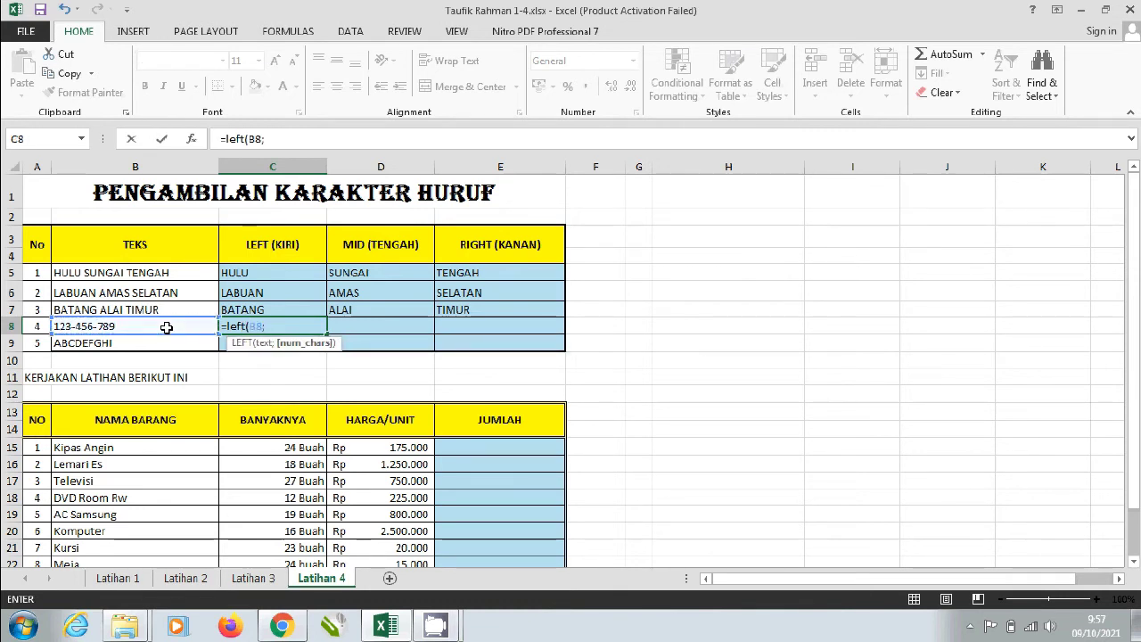
{"action": "type", "text": "3"}
{"action": "type", "text": ")"}
{"action": "key", "text": "Return"}
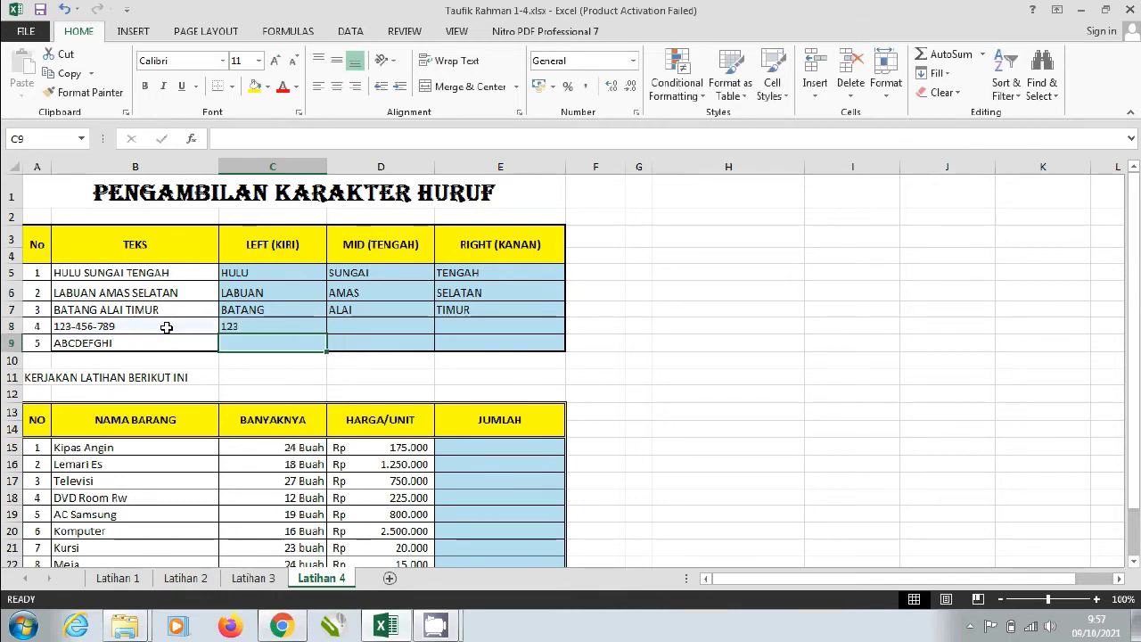
- Enter =MID(B8;5;3) in D8 so it returns 456
{"action": "key", "text": "Right"}
{"action": "key", "text": "Up"}
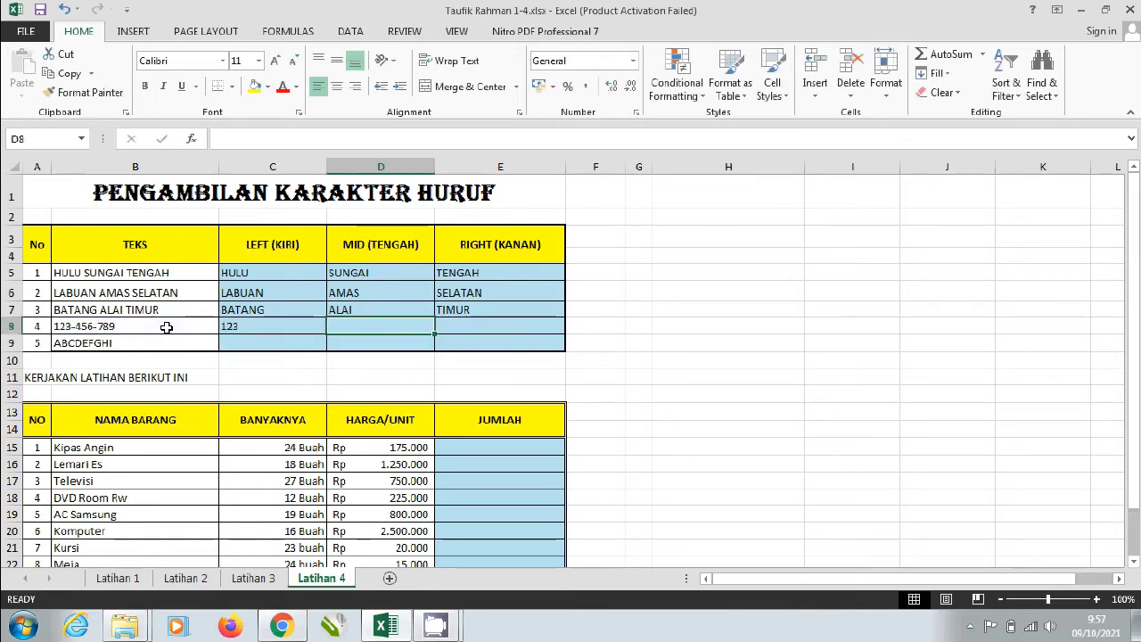
{"action": "type", "text": "=mid"}
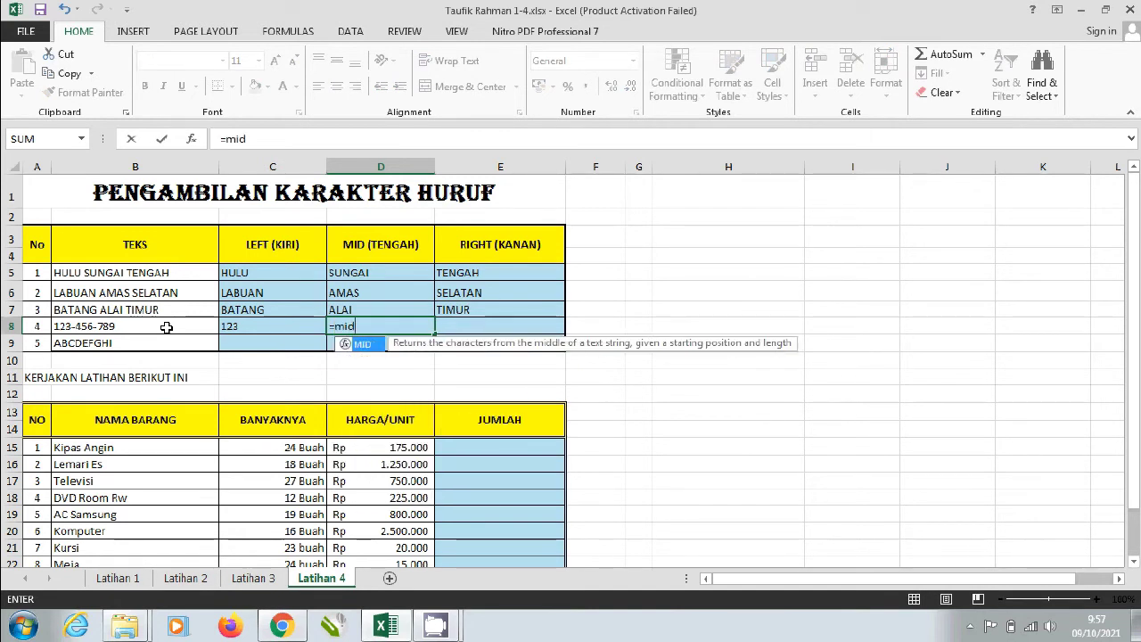
{"action": "type", "text": "("}
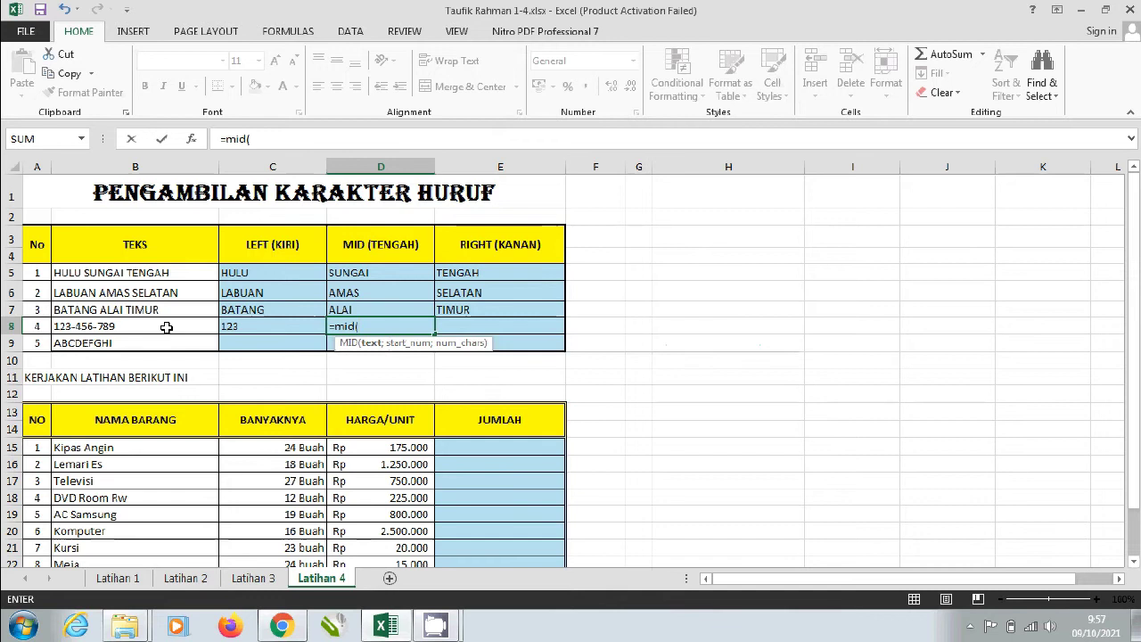
{"action": "left_click", "coordinate": [166, 327]}
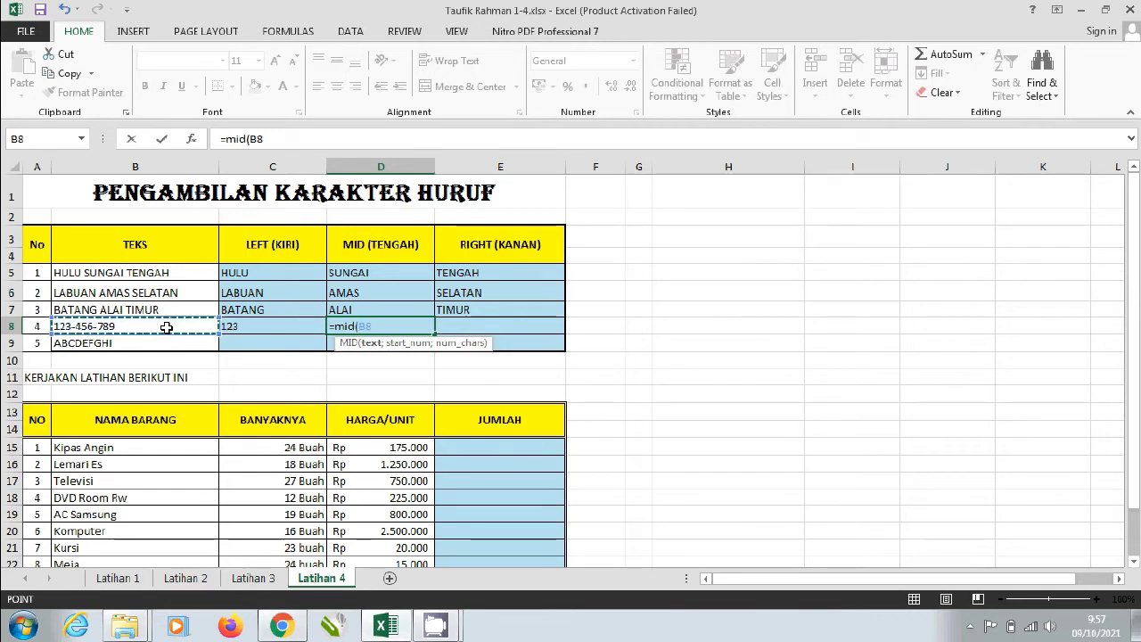
{"action": "type", "text": ";"}
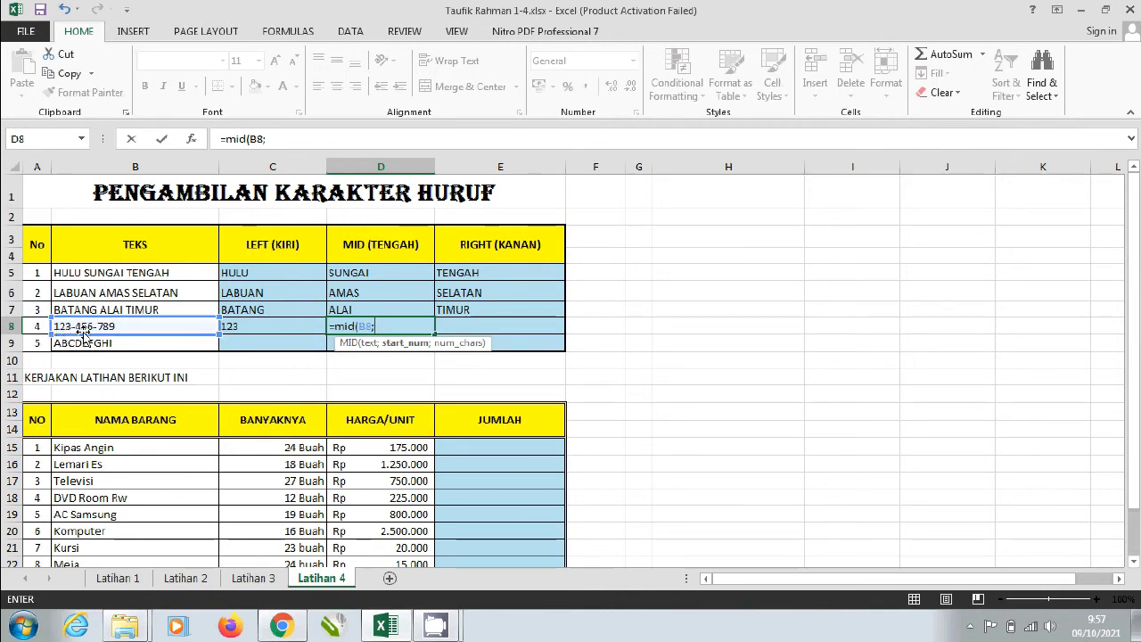
{"action": "type", "text": "5"}
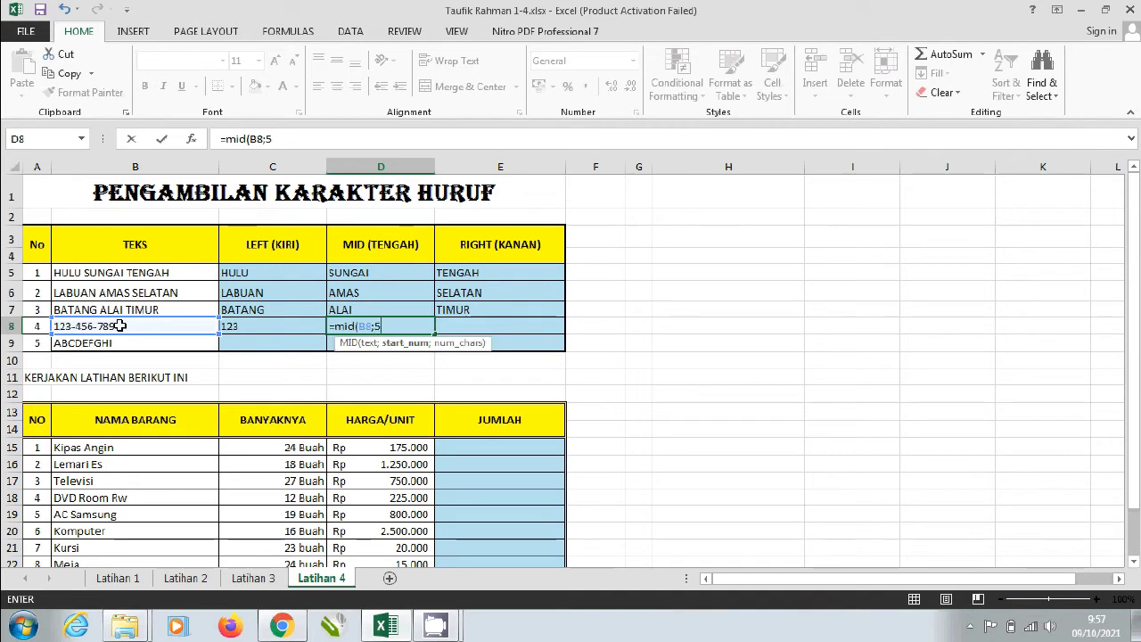
{"action": "type", "text": ";3"}
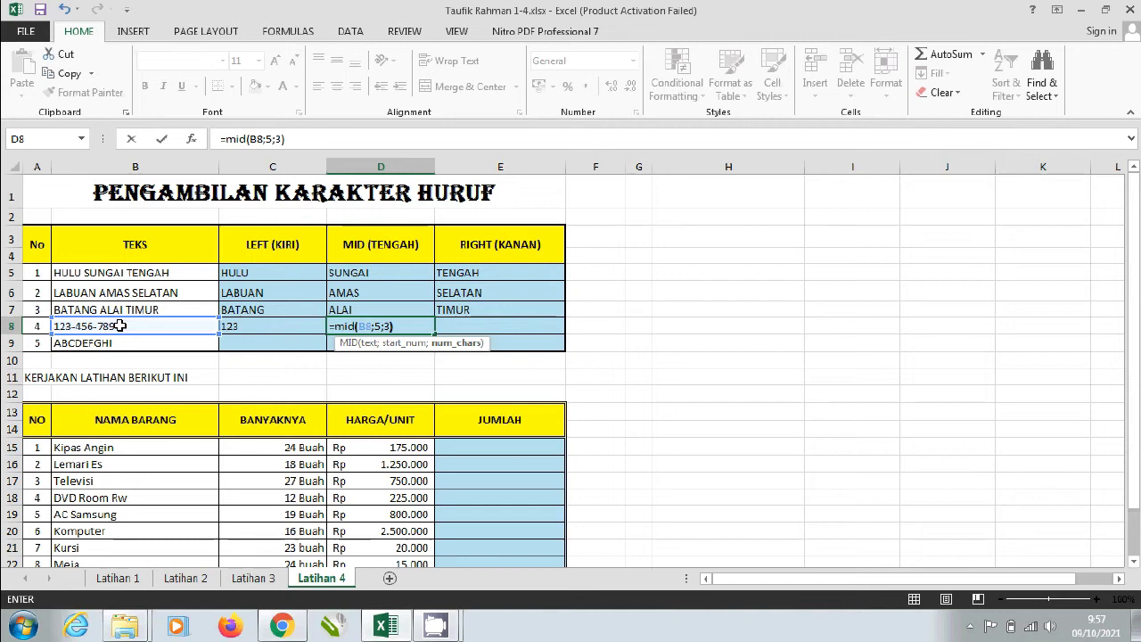
{"action": "key", "text": "Return"}
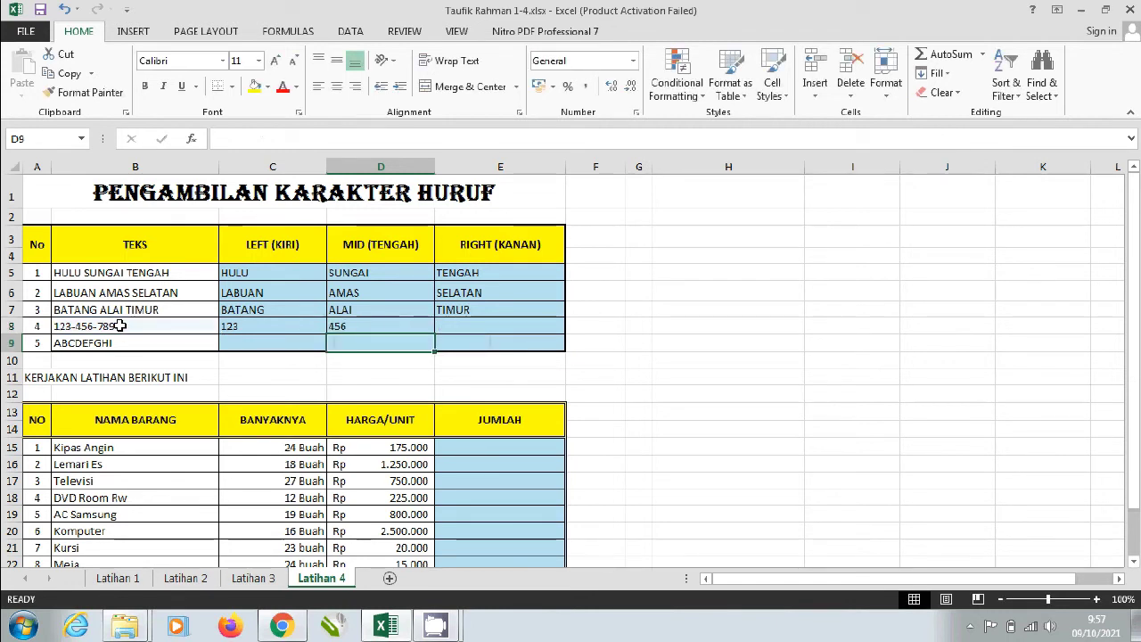
- Enter =RIGHT(B8;3) in E8 so it returns 789
{"action": "key", "text": "Right"}
{"action": "key", "text": "Up"}
{"action": "type", "text": "="}
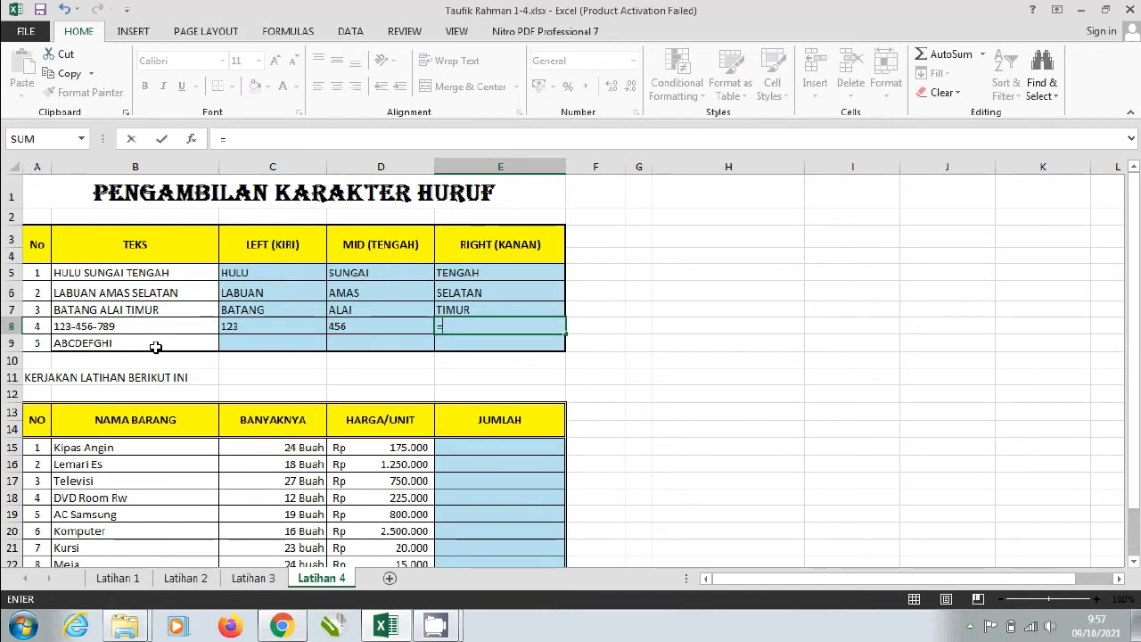
{"action": "type", "text": "right("}
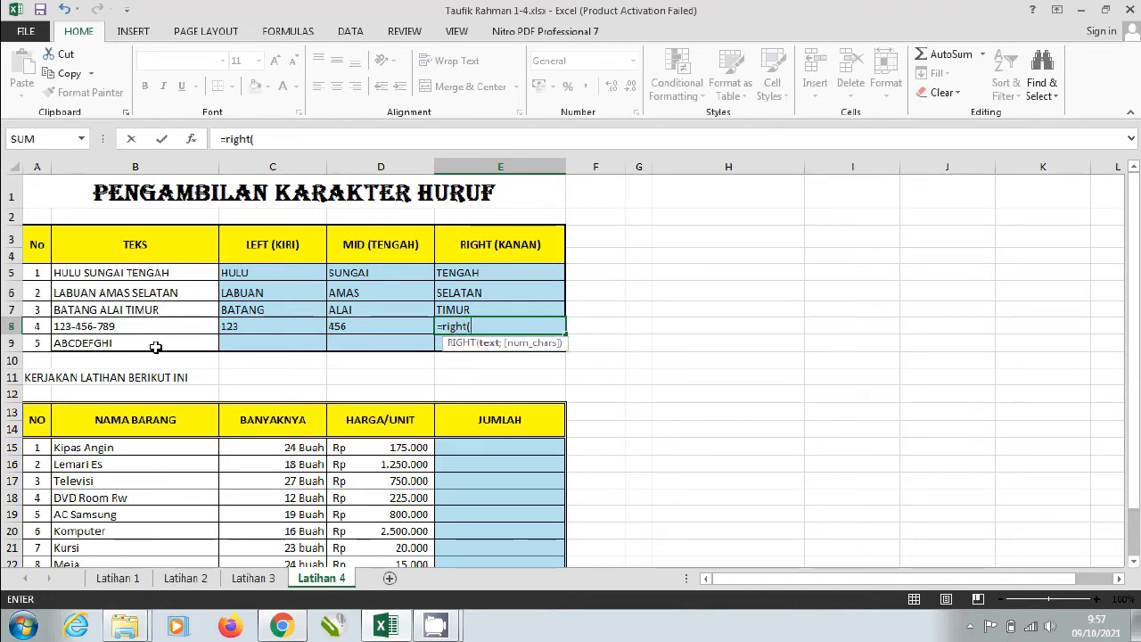
{"action": "left_click", "coordinate": [159, 326]}
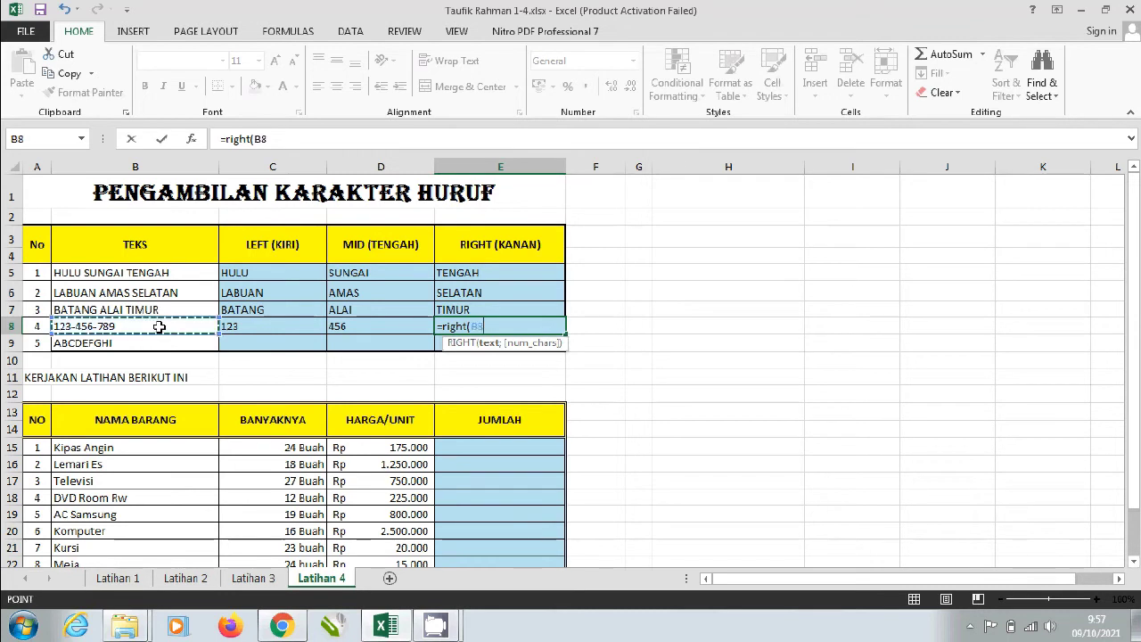
{"action": "type", "text": ";3"}
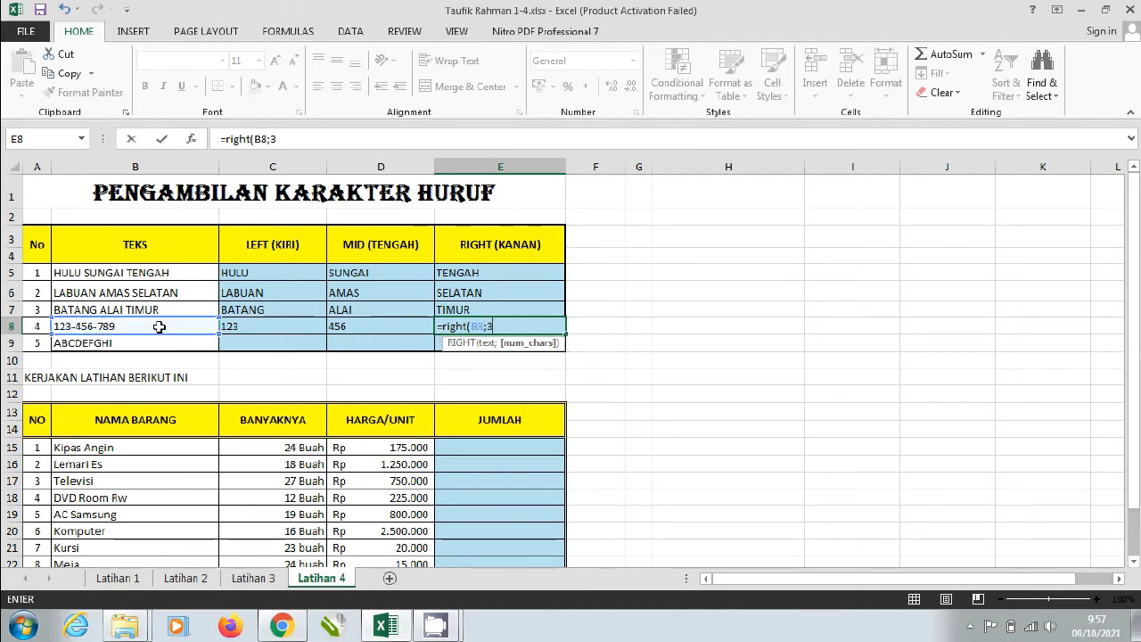
{"action": "type", "text": ")"}
{"action": "key", "text": "Return"}
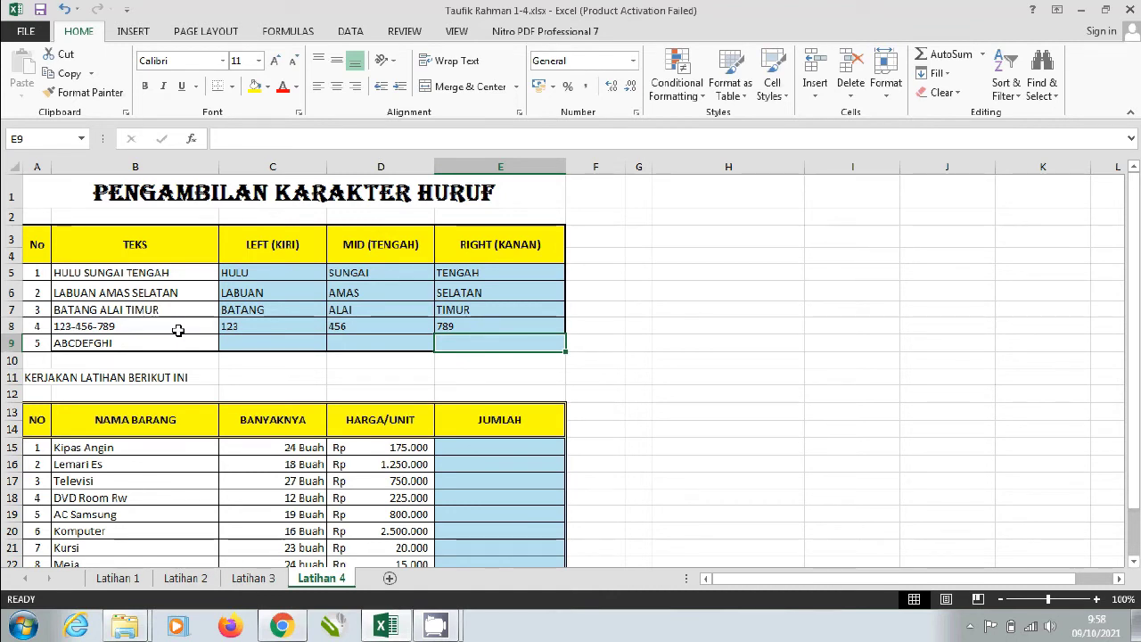
- Enter =LEFT(B9;3) in C9 so it returns ABC
{"action": "left_click", "coordinate": [248, 347]}
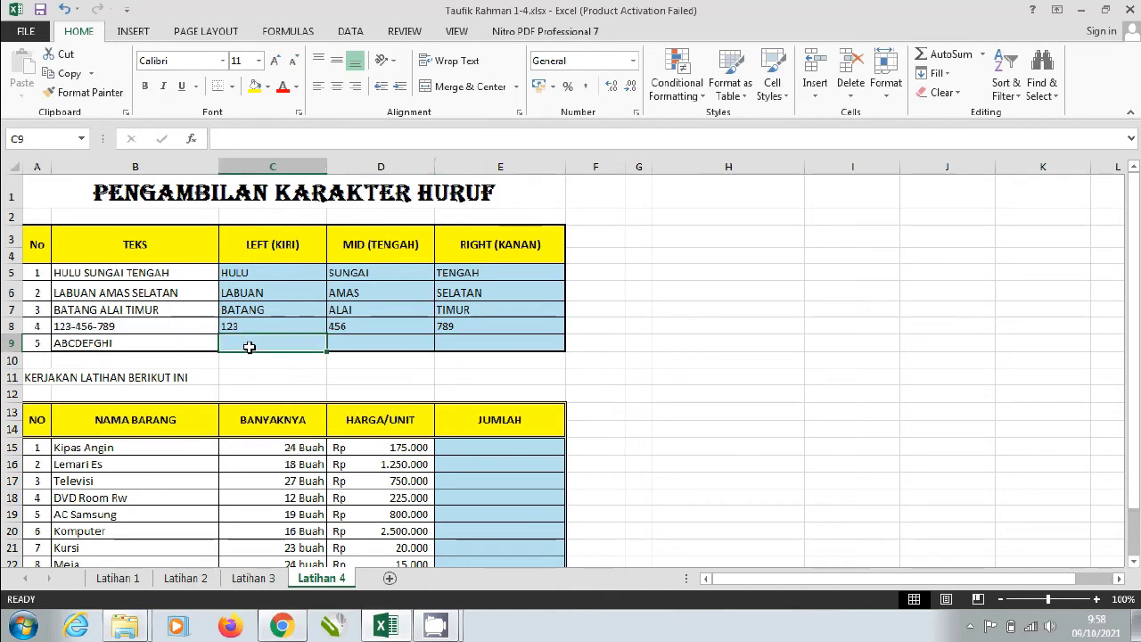
{"action": "type", "text": "="}
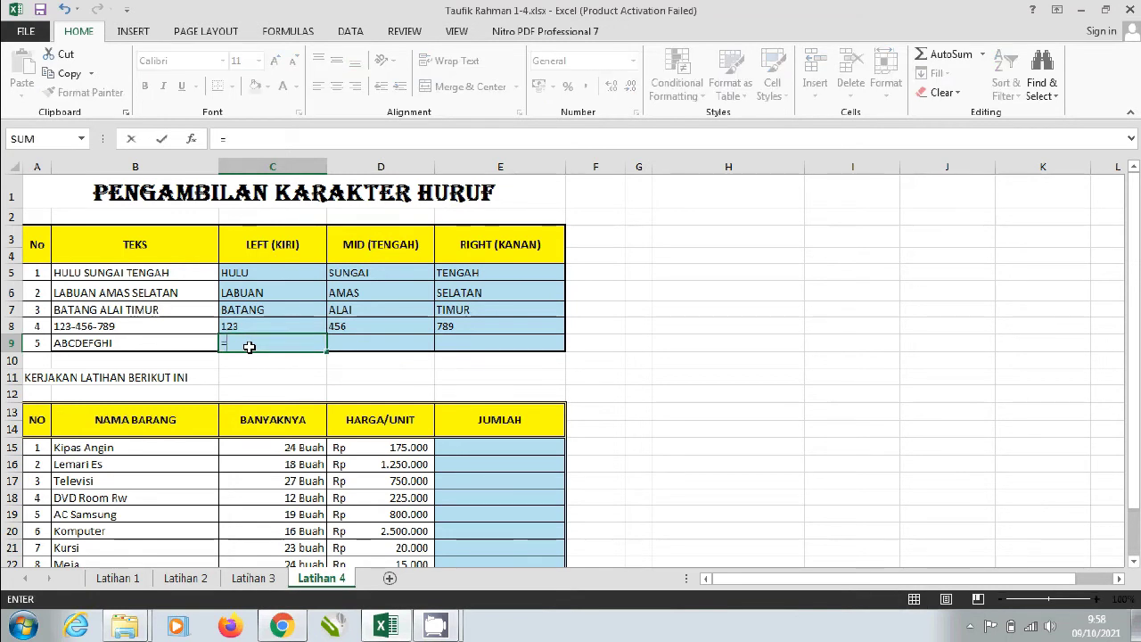
{"action": "type", "text": "le"}
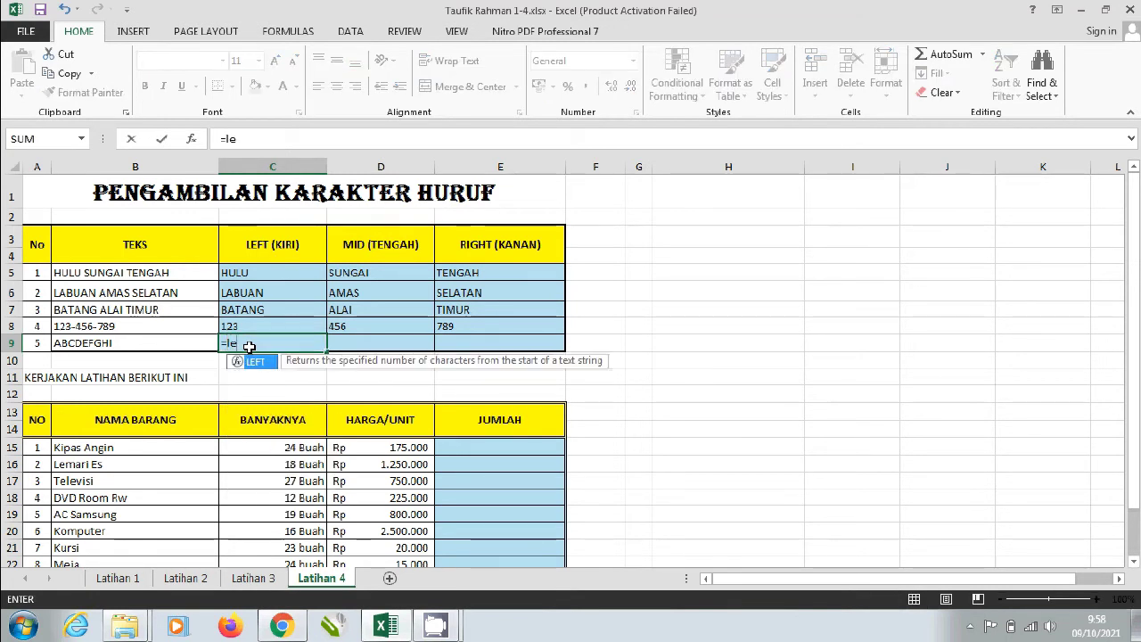
{"action": "type", "text": "ft("}
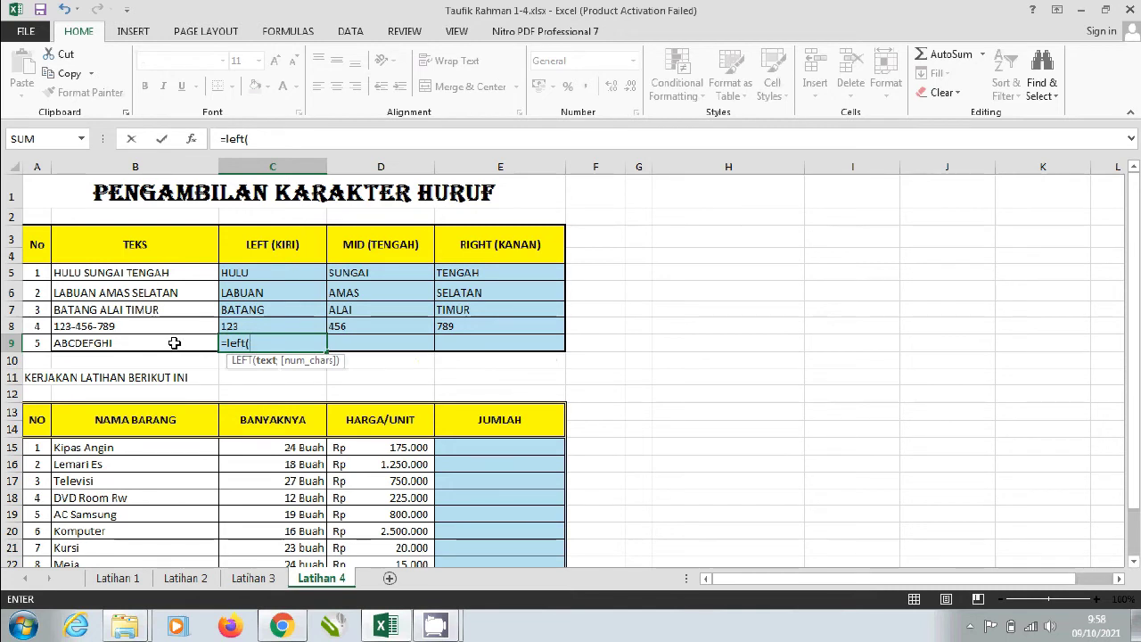
{"action": "left_click", "coordinate": [175, 343]}
{"action": "type", "text": ";"}
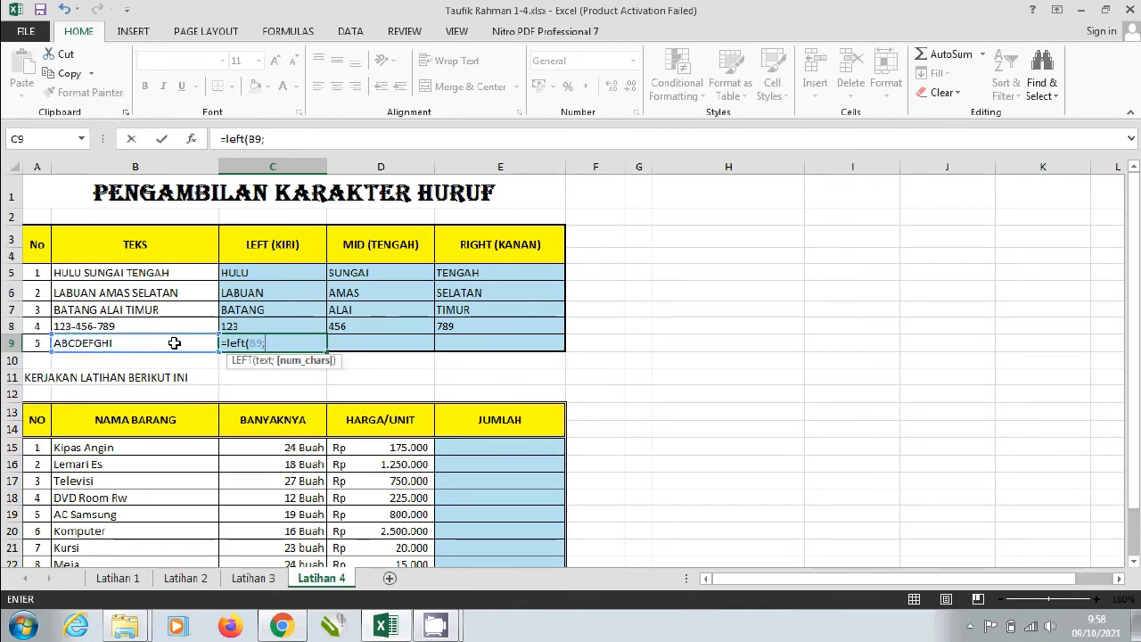
{"action": "type", "text": "3"}
{"action": "type", "text": ")"}
{"action": "key", "text": "Return"}
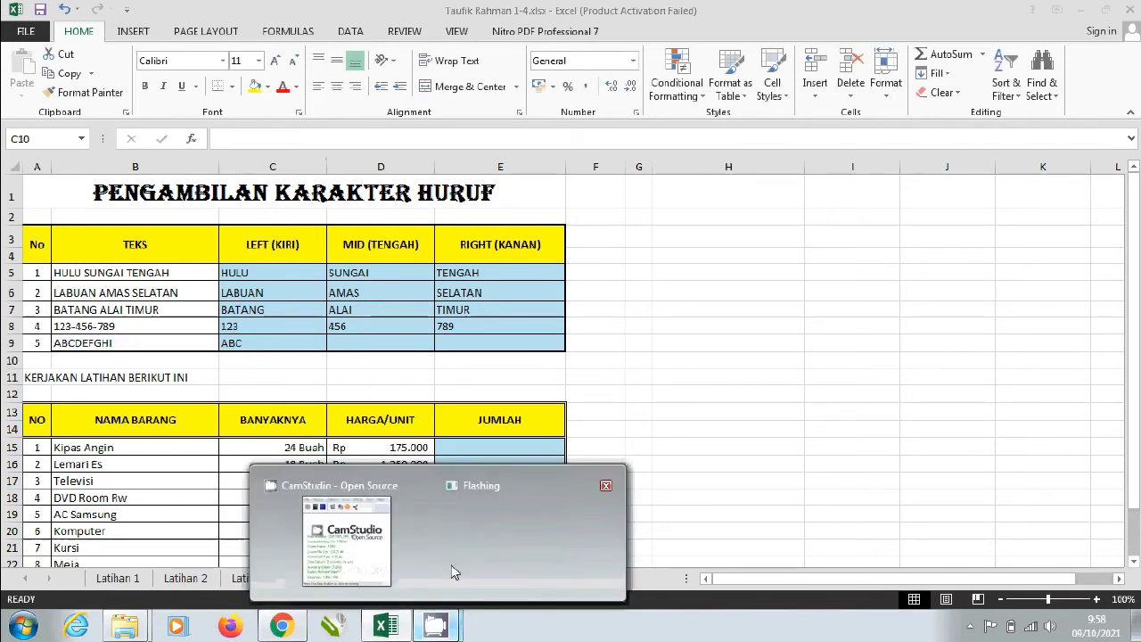
- Enter =MID(B9;4;3) in D9 so it returns DEF
{"action": "left_click", "coordinate": [452, 571]}
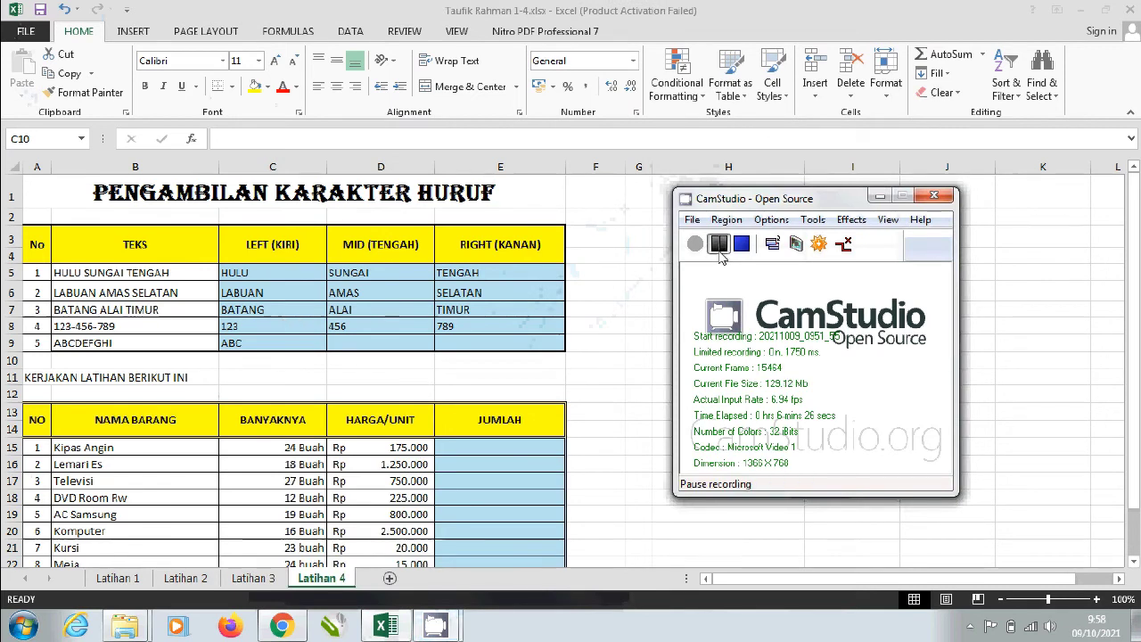
{"action": "left_click", "coordinate": [719, 252]}
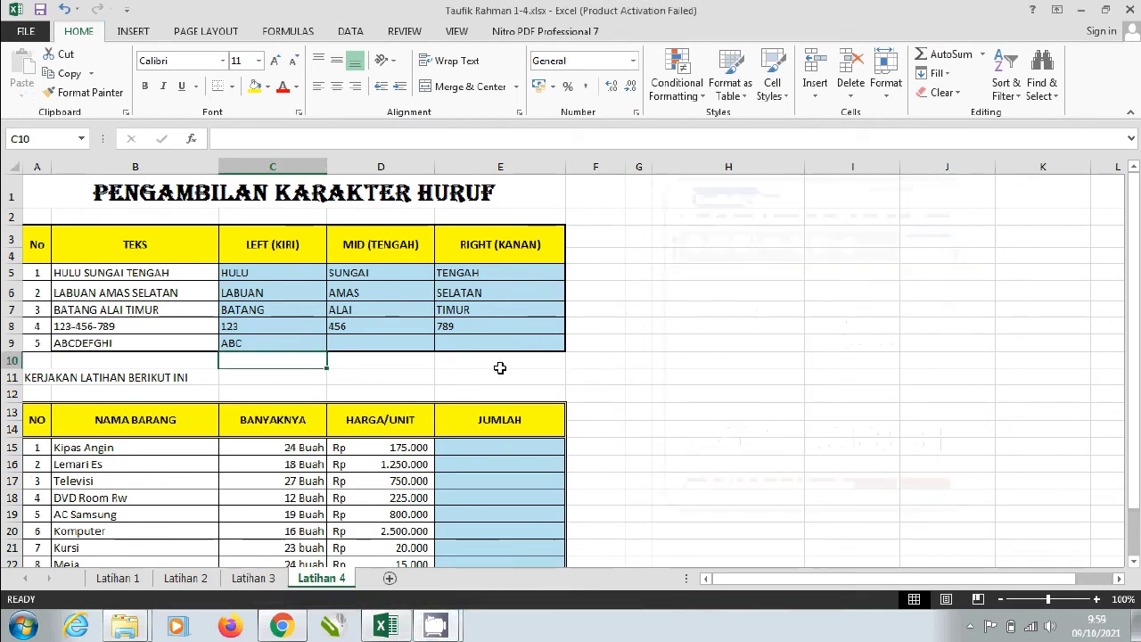
{"action": "left_click", "coordinate": [385, 345]}
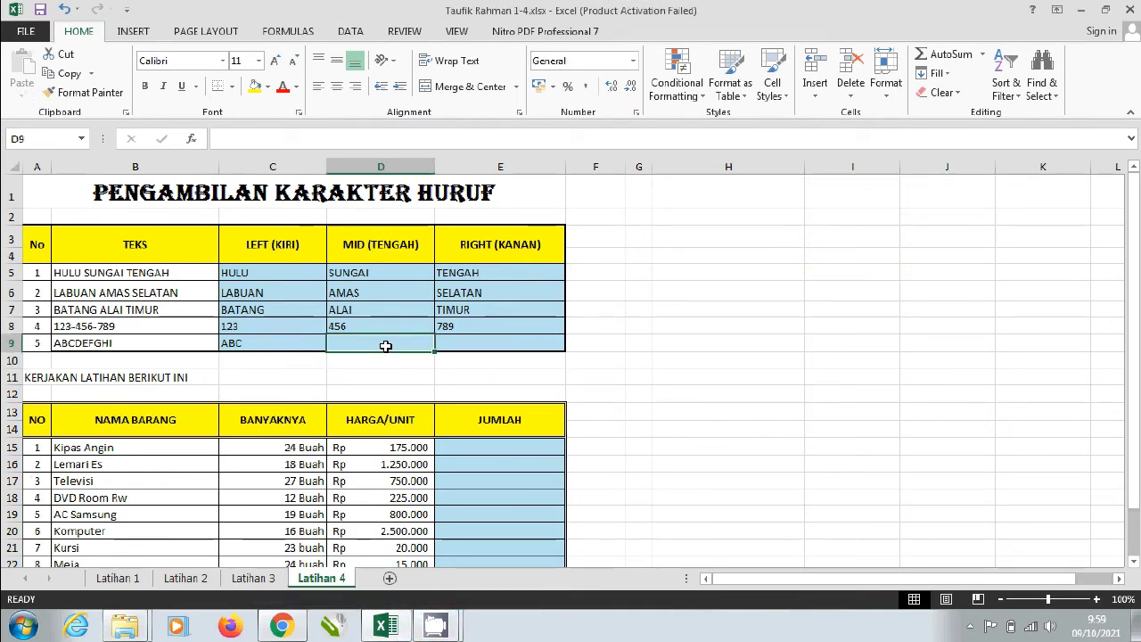
{"action": "type", "text": "="}
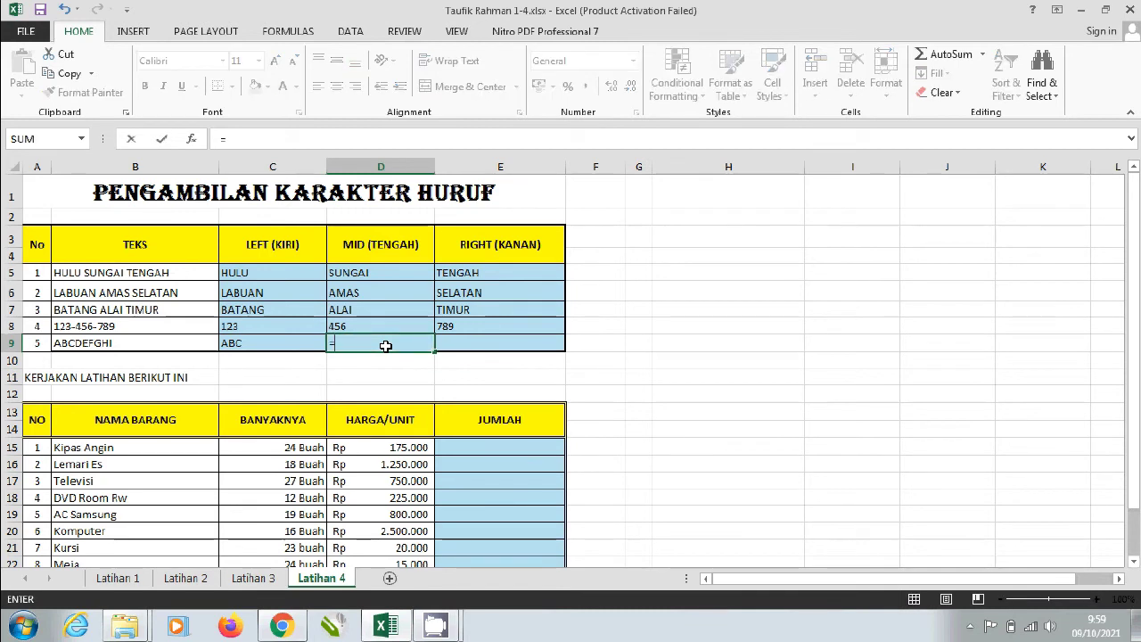
{"action": "type", "text": "mid("}
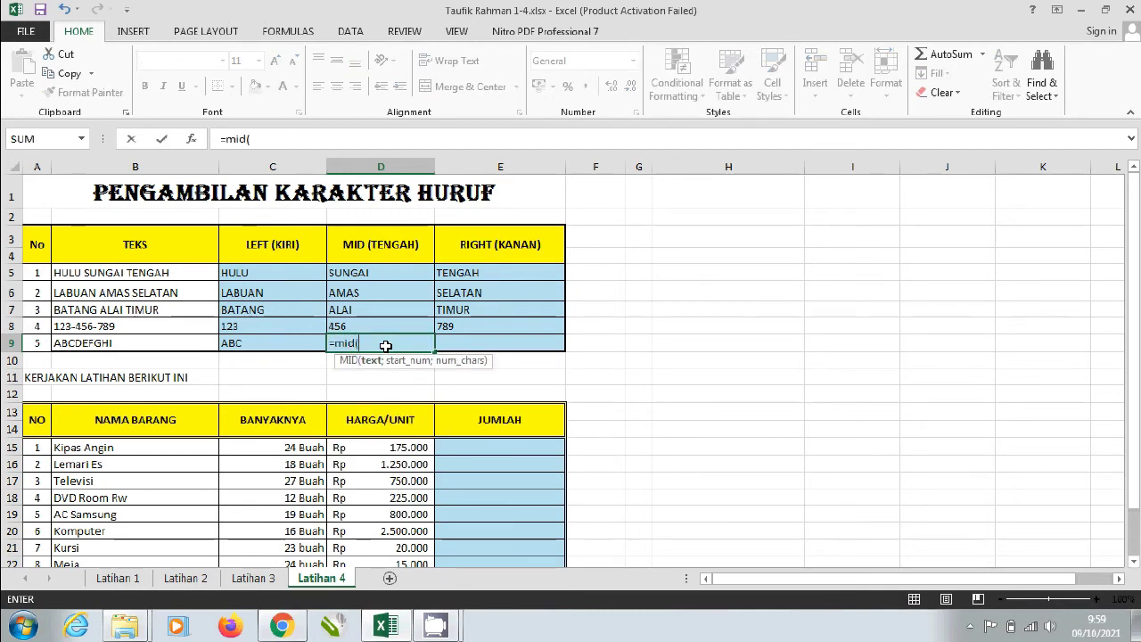
{"action": "left_click", "coordinate": [175, 345]}
{"action": "type", "text": ";"}
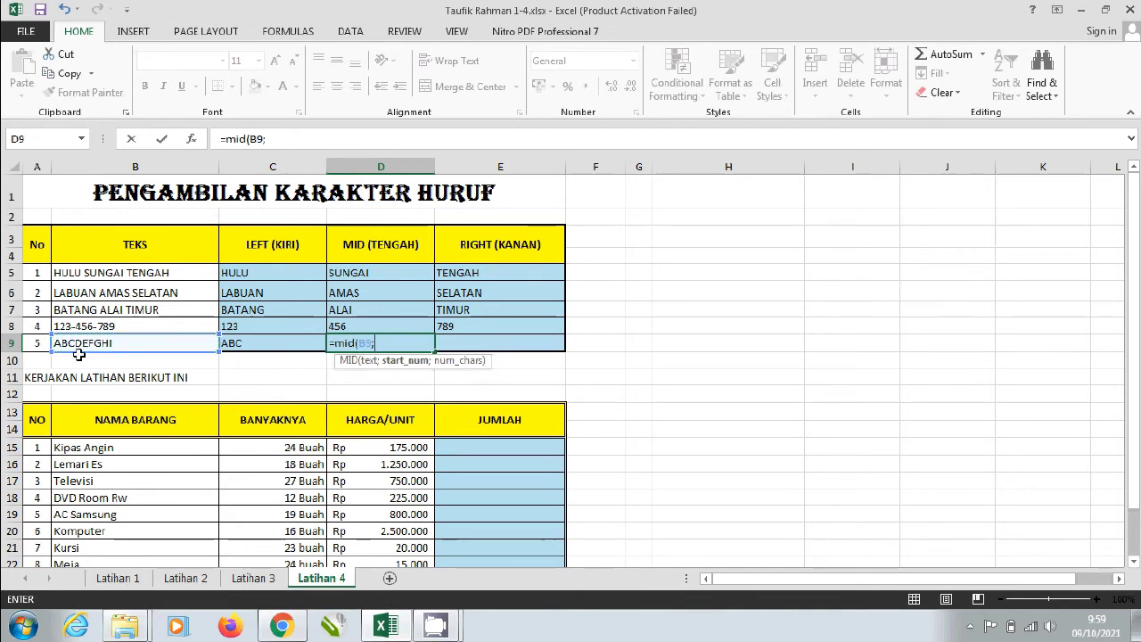
{"action": "type", "text": "4"}
{"action": "type", "text": ";"}
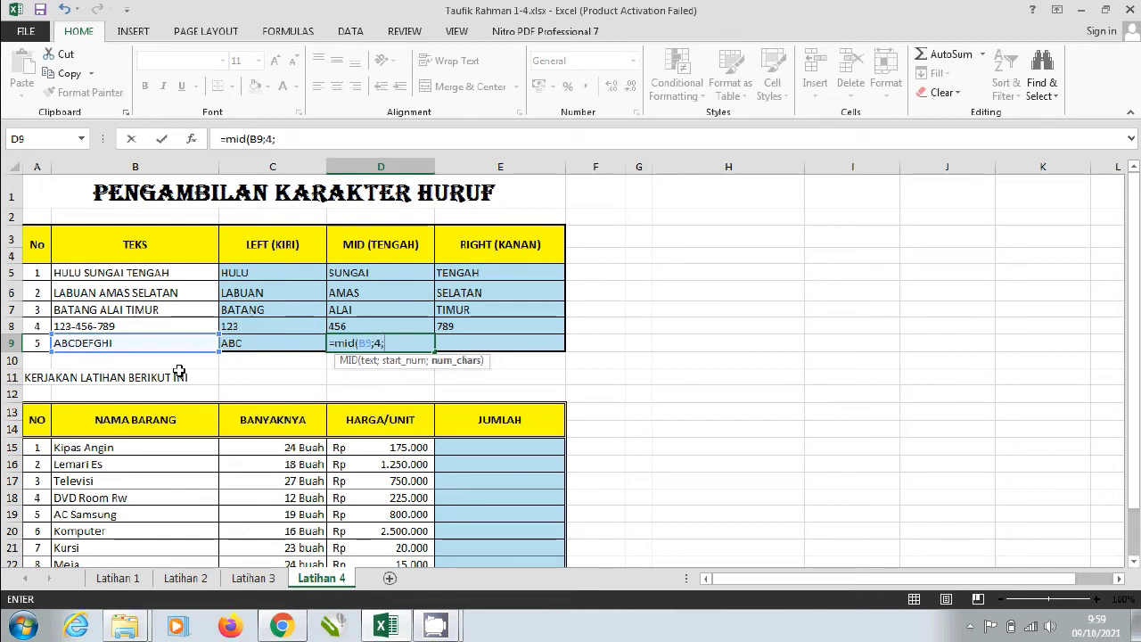
{"action": "type", "text": "3)"}
{"action": "key", "text": "Return"}
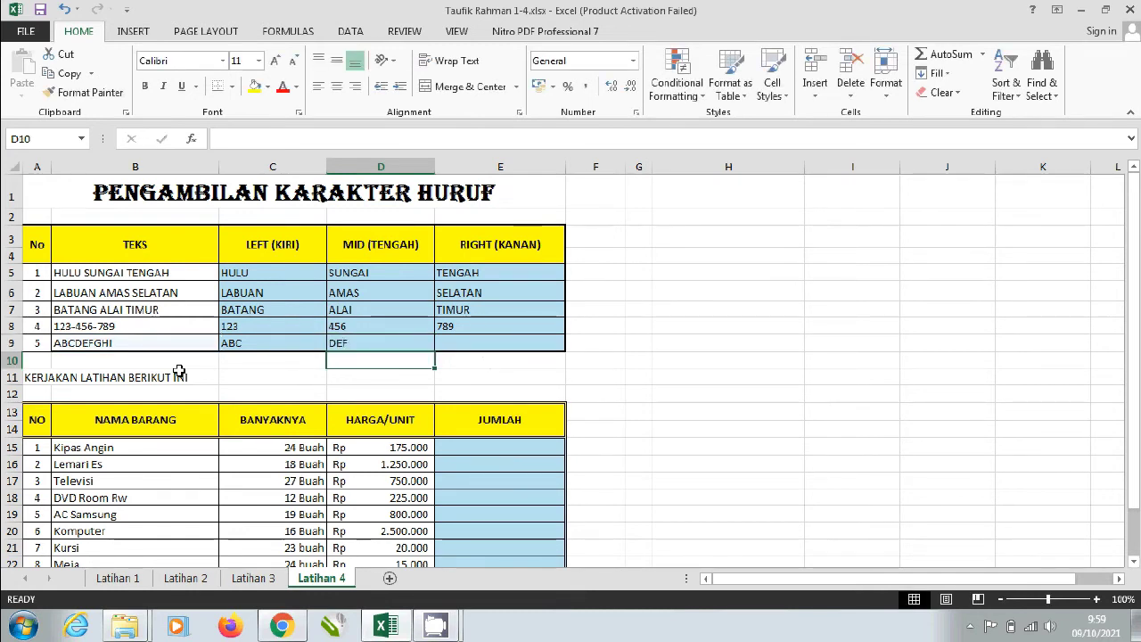
- Enter =RIGHT(B9;3) in E9 so it returns GHI
{"action": "key", "text": "Right"}
{"action": "key", "text": "Up"}
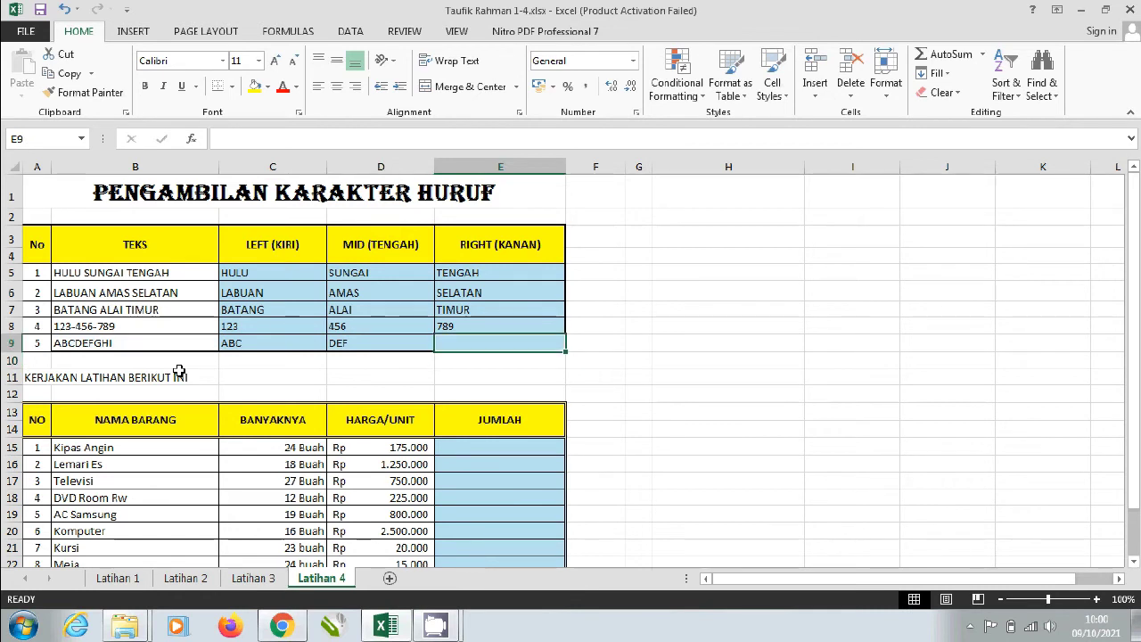
{"action": "type", "text": "=ri"}
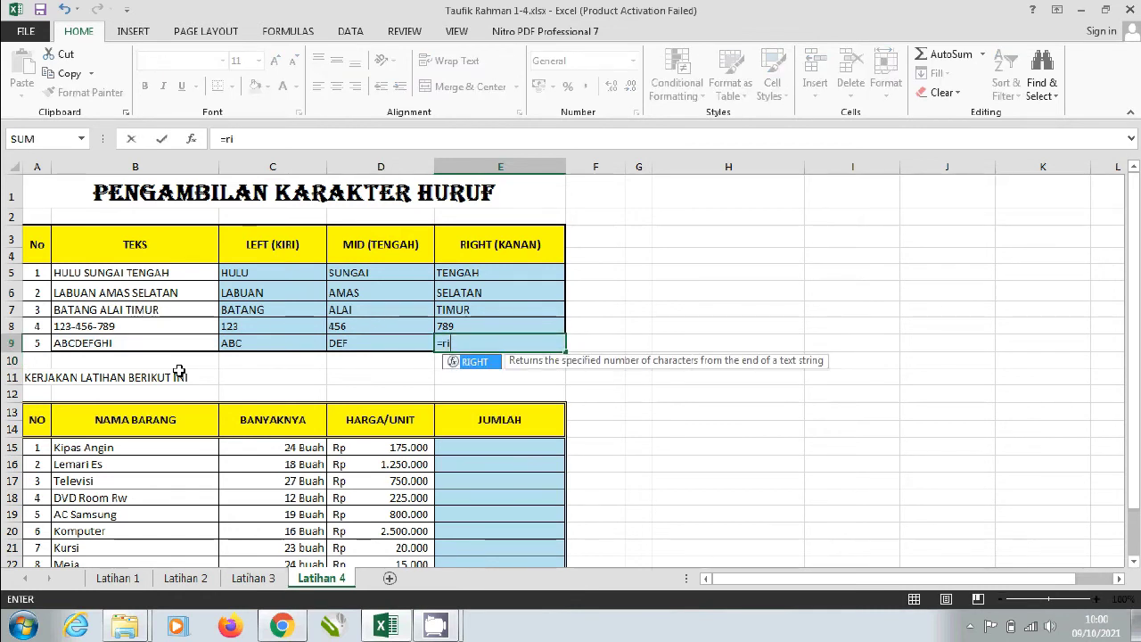
{"action": "type", "text": "ght("}
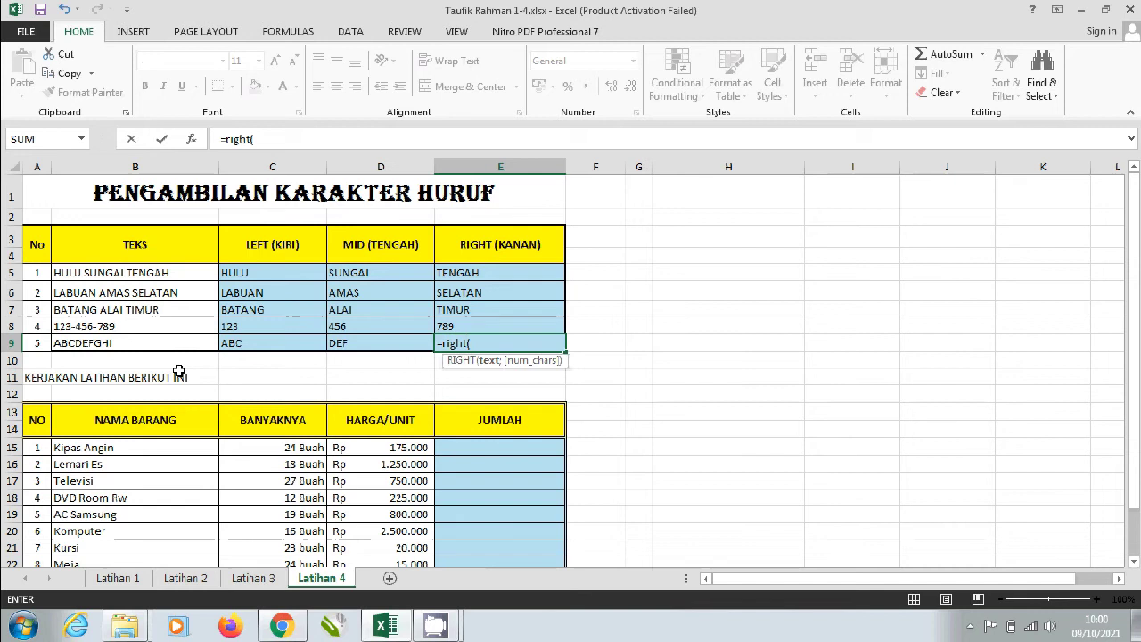
{"action": "left_click", "coordinate": [177, 344]}
{"action": "type", "text": ";"}
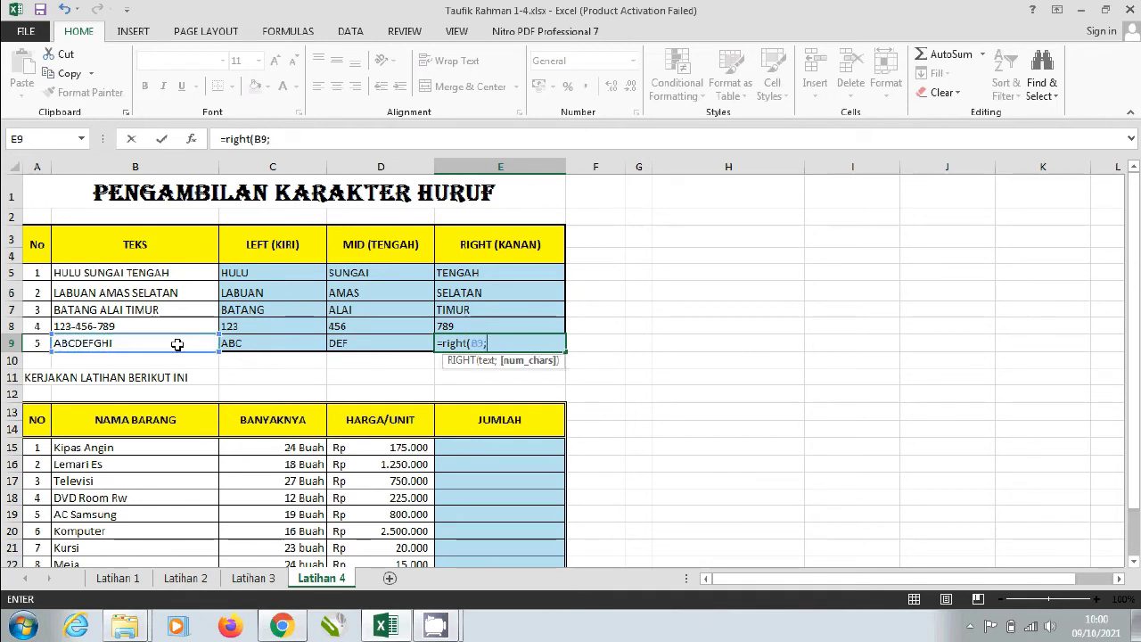
{"action": "type", "text": "3"}
{"action": "key", "text": "Return"}
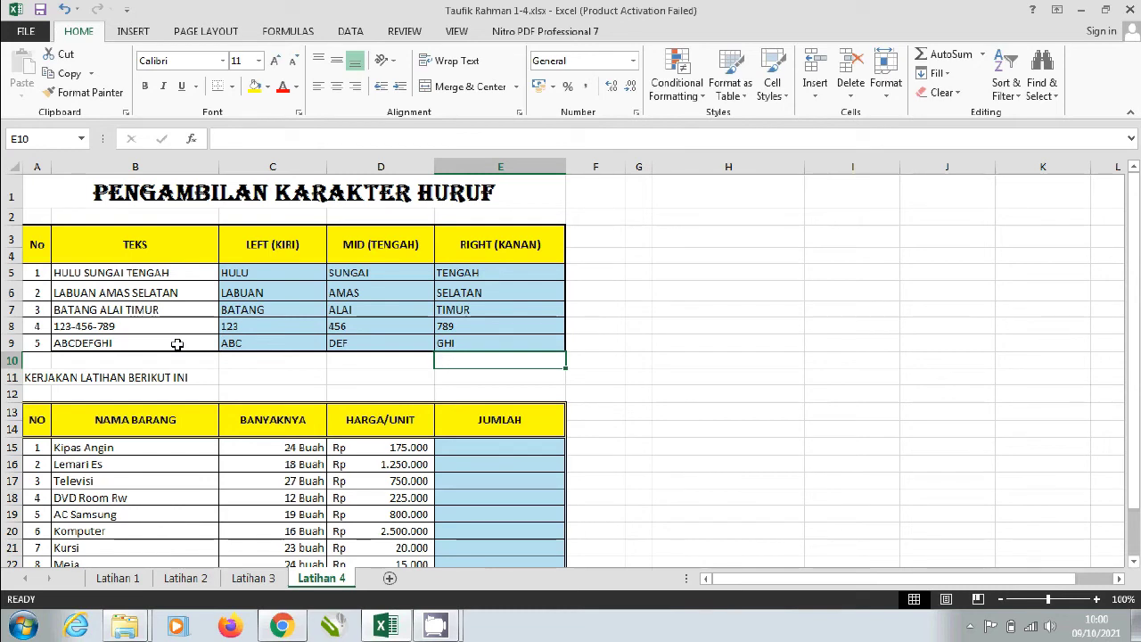
{"action": "key", "text": "Down"}
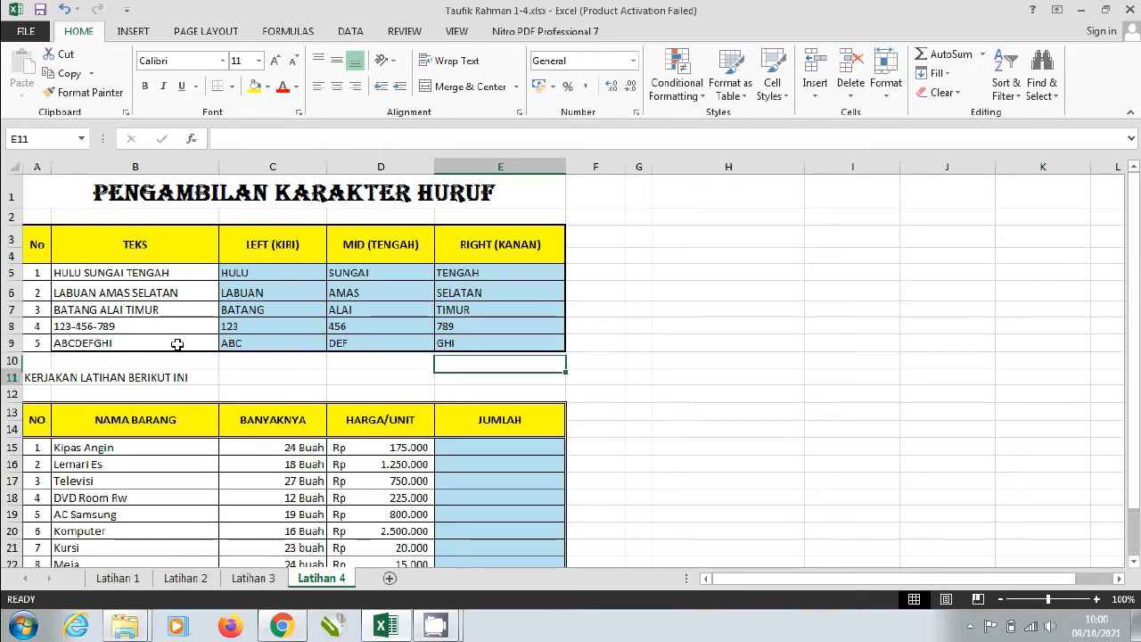
{"action": "key", "text": "Down"}
{"action": "key", "text": "Down"}
{"action": "key", "text": "Down"}
{"action": "key", "text": "Down"}
{"action": "key", "text": "Down"}
{"action": "key", "text": "Down"}
{"action": "key", "text": "Down"}
{"action": "key", "text": "Down"}
{"action": "key", "text": "Down"}
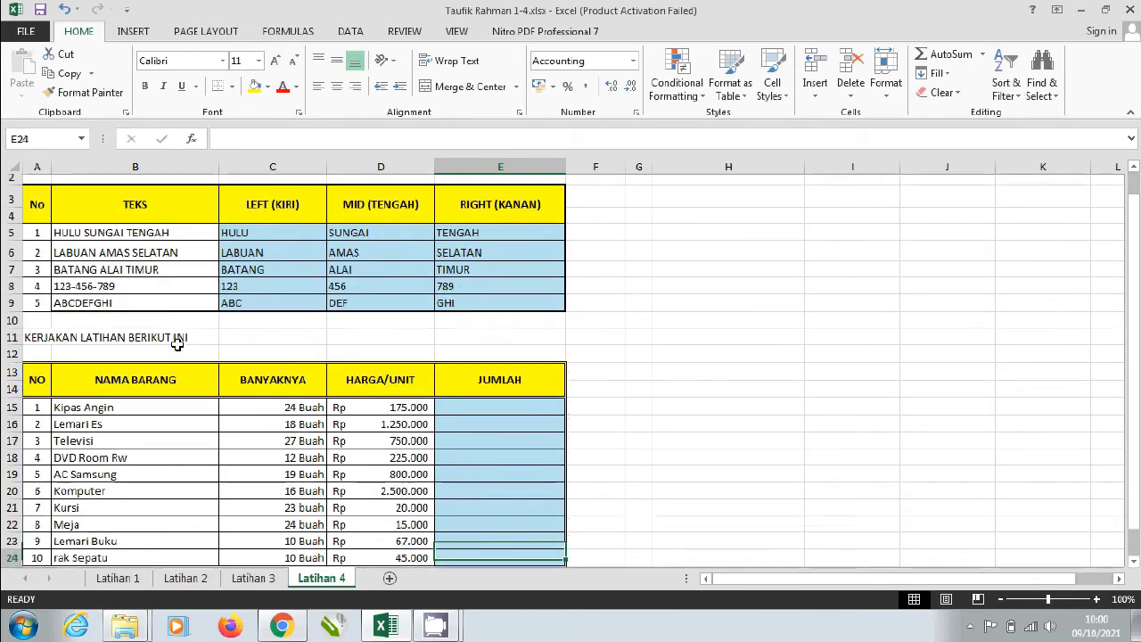
{"action": "key", "text": "Down"}
{"action": "key", "text": "Down"}
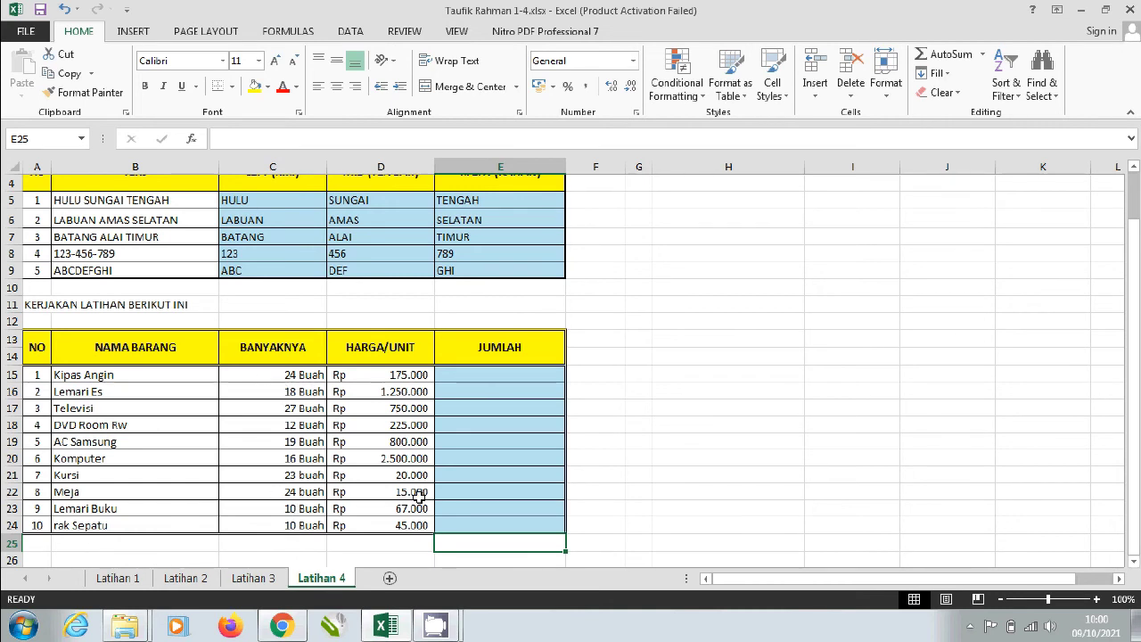
{"action": "left_click", "coordinate": [453, 379]}
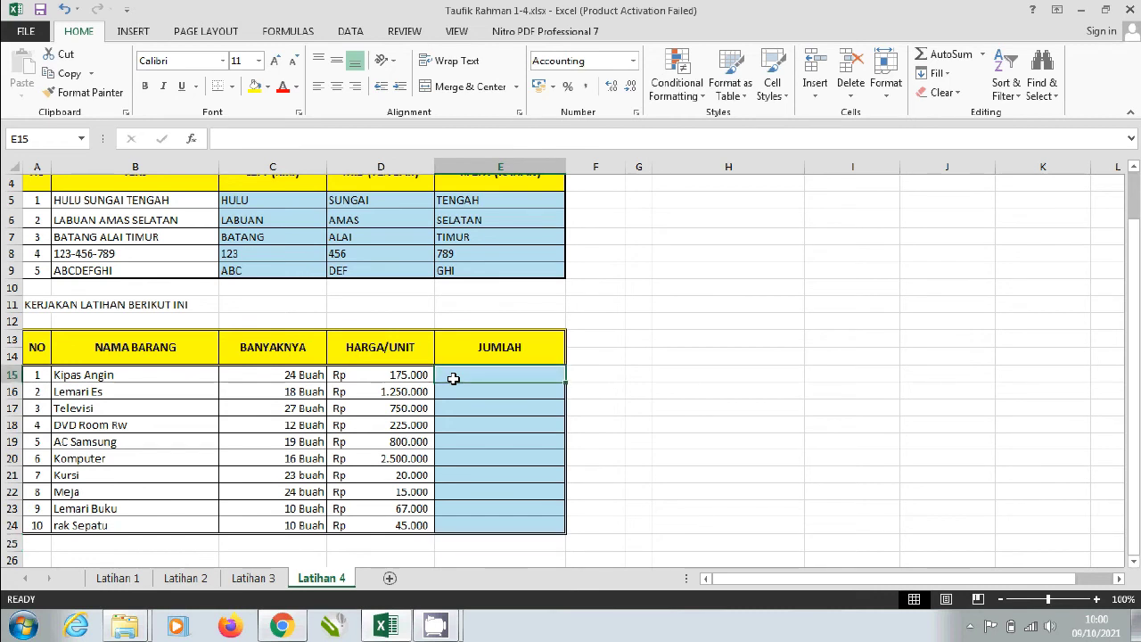
{"action": "left_click", "coordinate": [285, 376]}
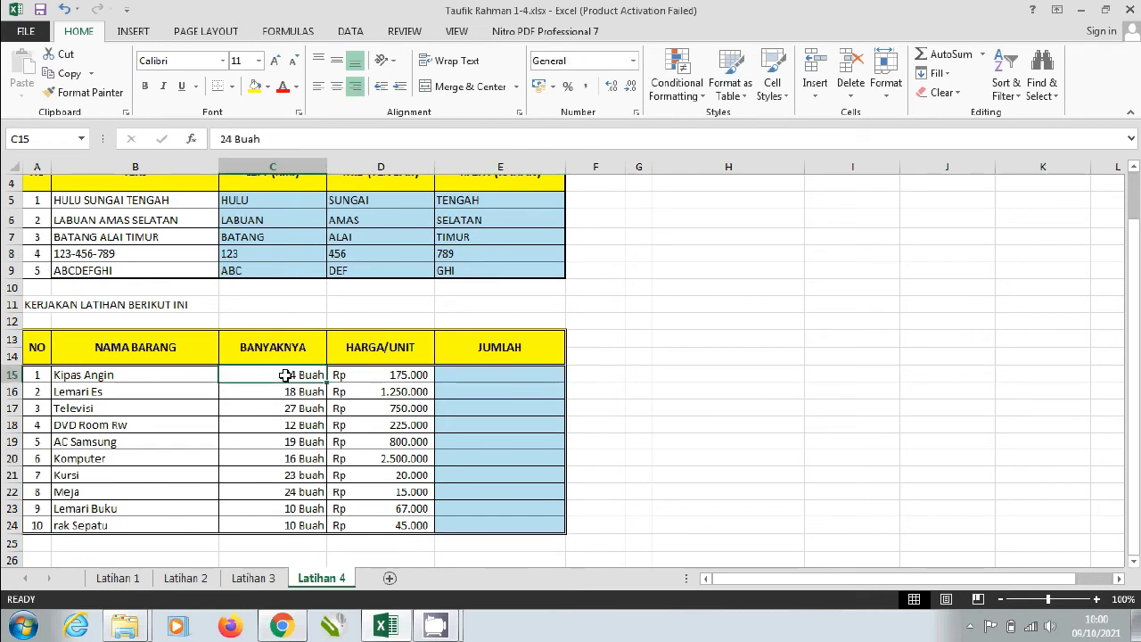
{"action": "left_click", "coordinate": [379, 374]}
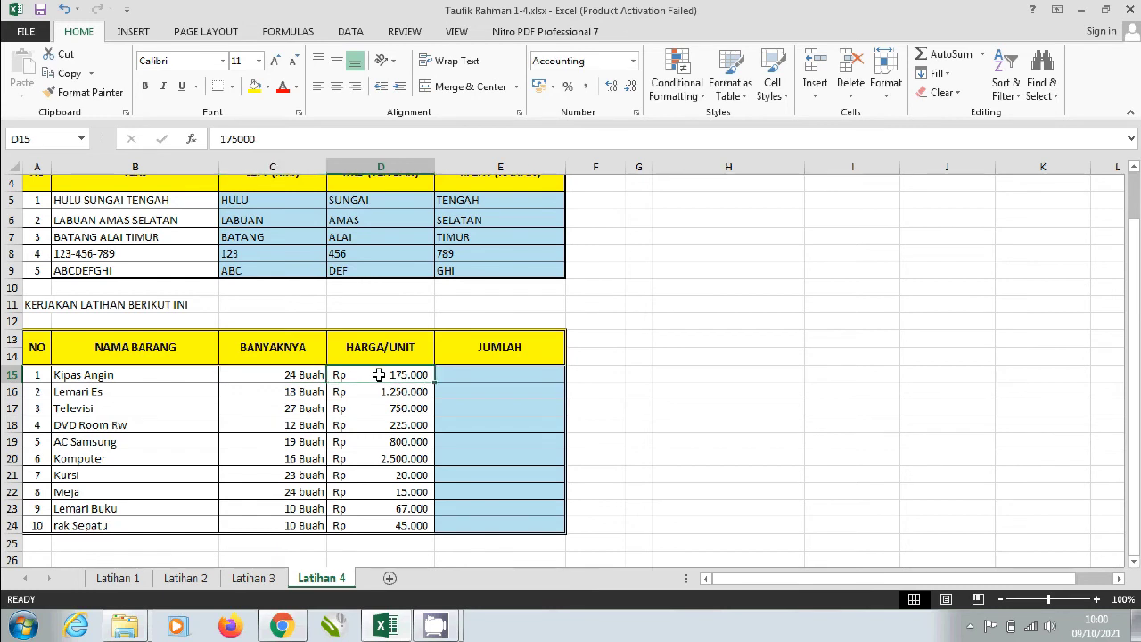
{"action": "left_click", "coordinate": [305, 375]}
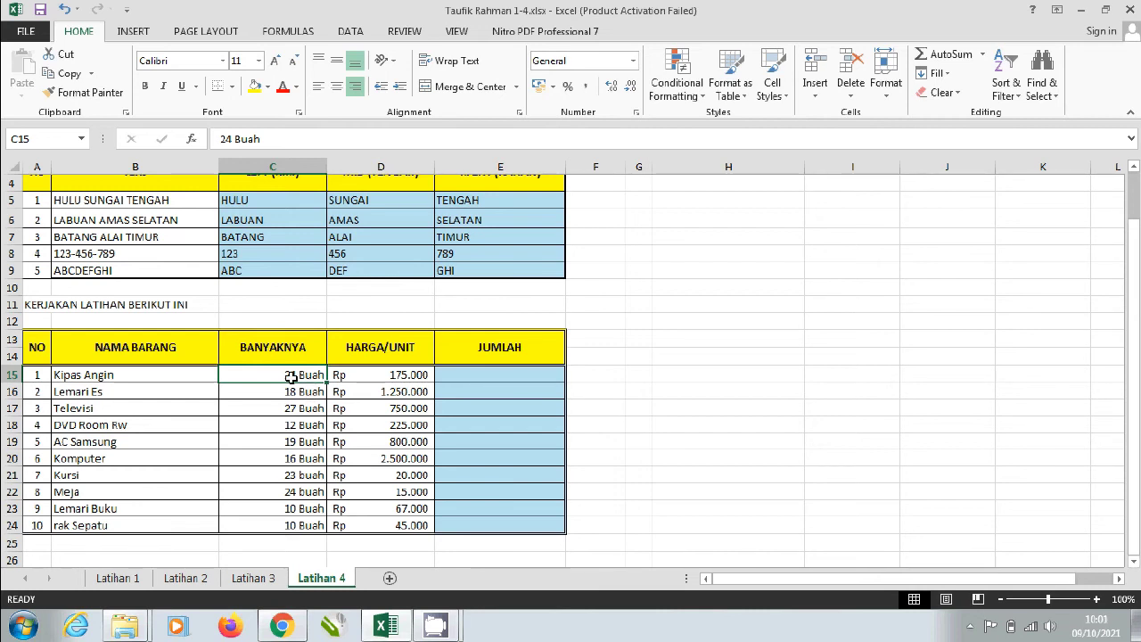
{"action": "left_click", "coordinate": [365, 375]}
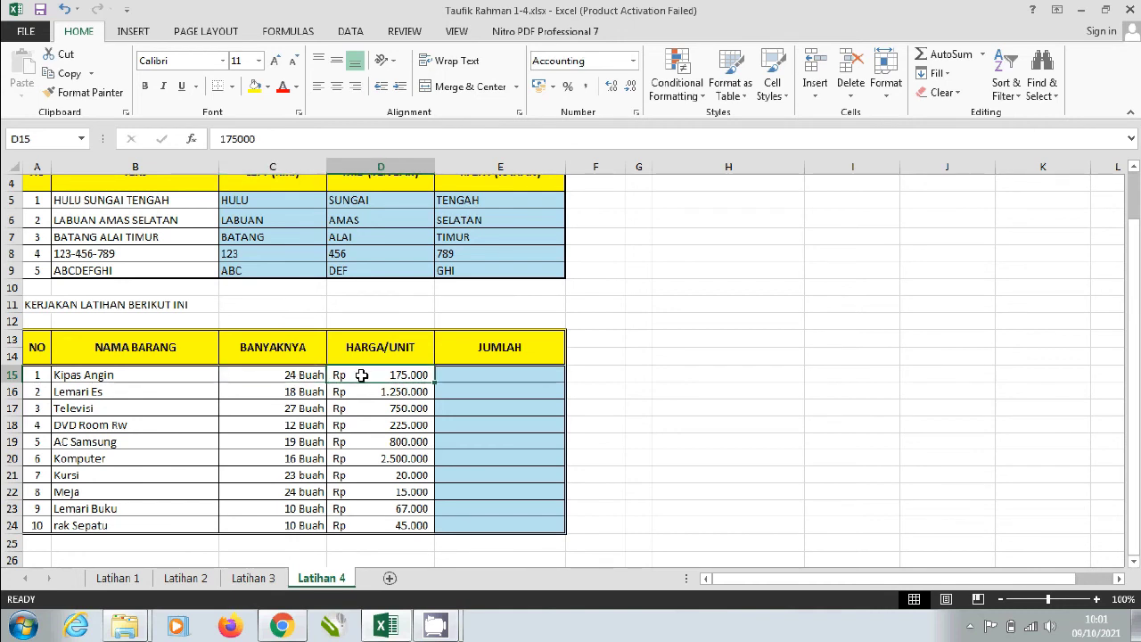
{"action": "left_click", "coordinate": [459, 376]}
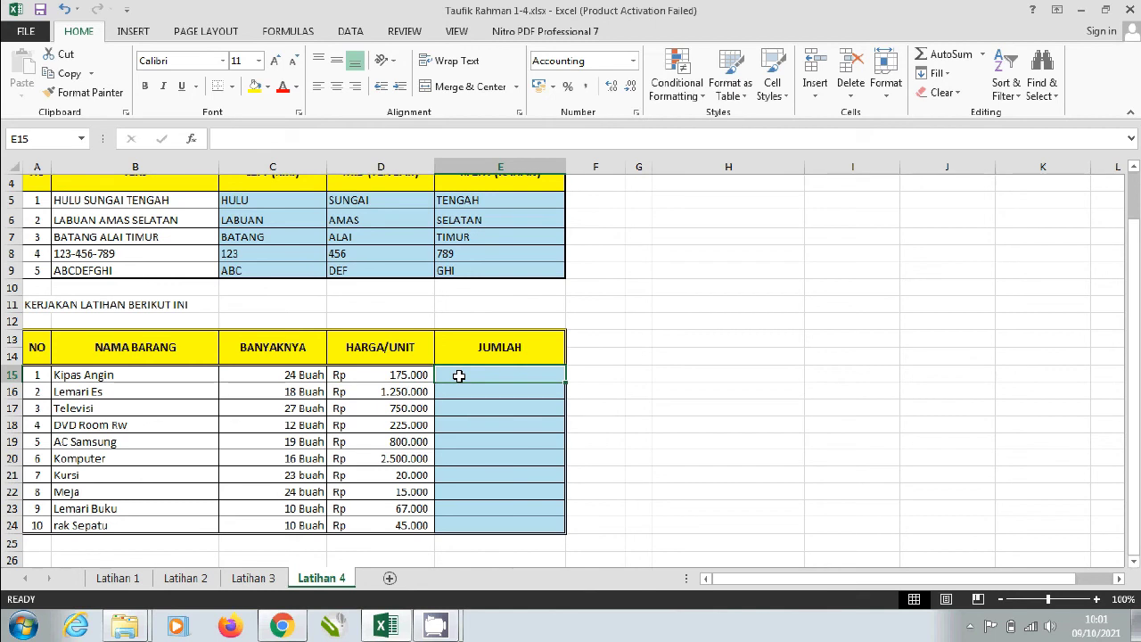
- Enter =LEFT(C15;2)*D15 in E15, giving the Kipas Angin total Rp 4.200.000
{"action": "type", "text": "="}
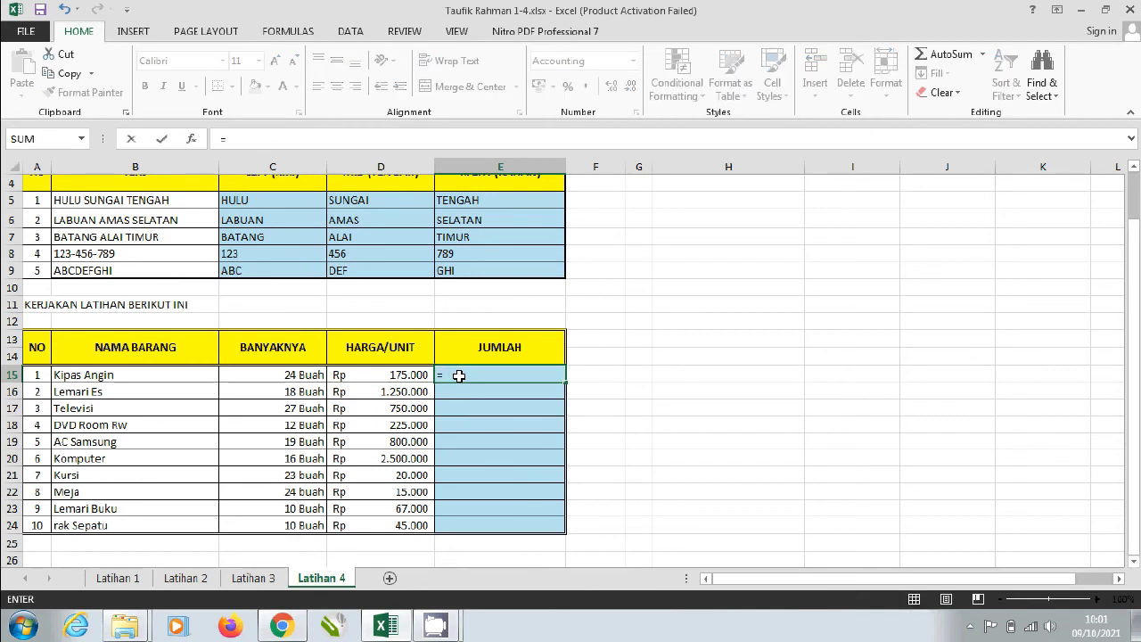
{"action": "type", "text": "le"}
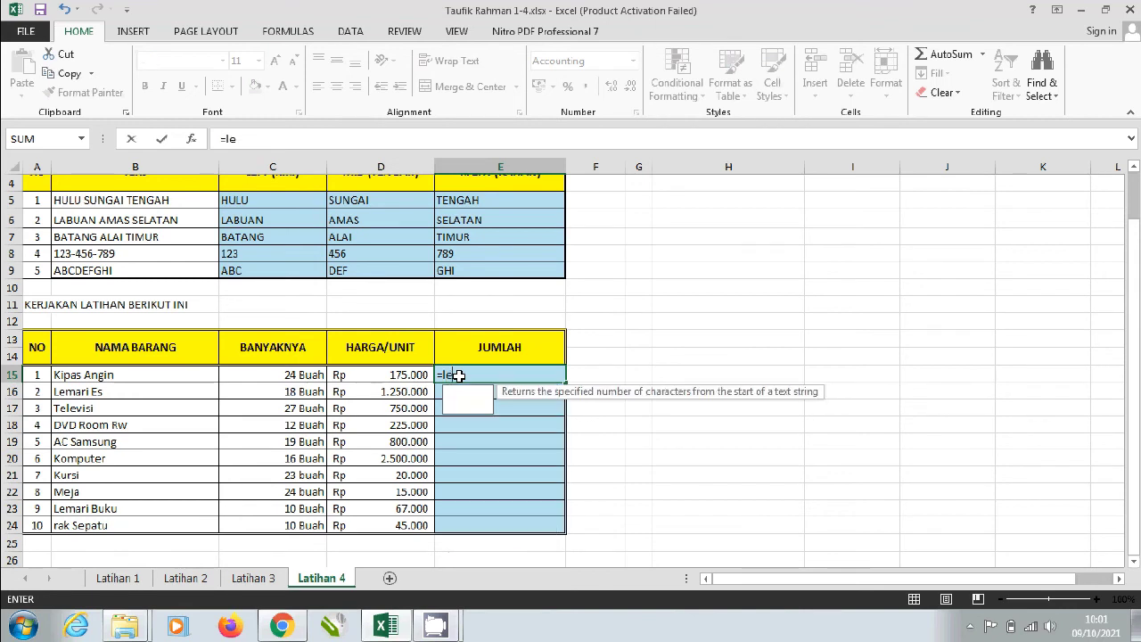
{"action": "type", "text": "ft"}
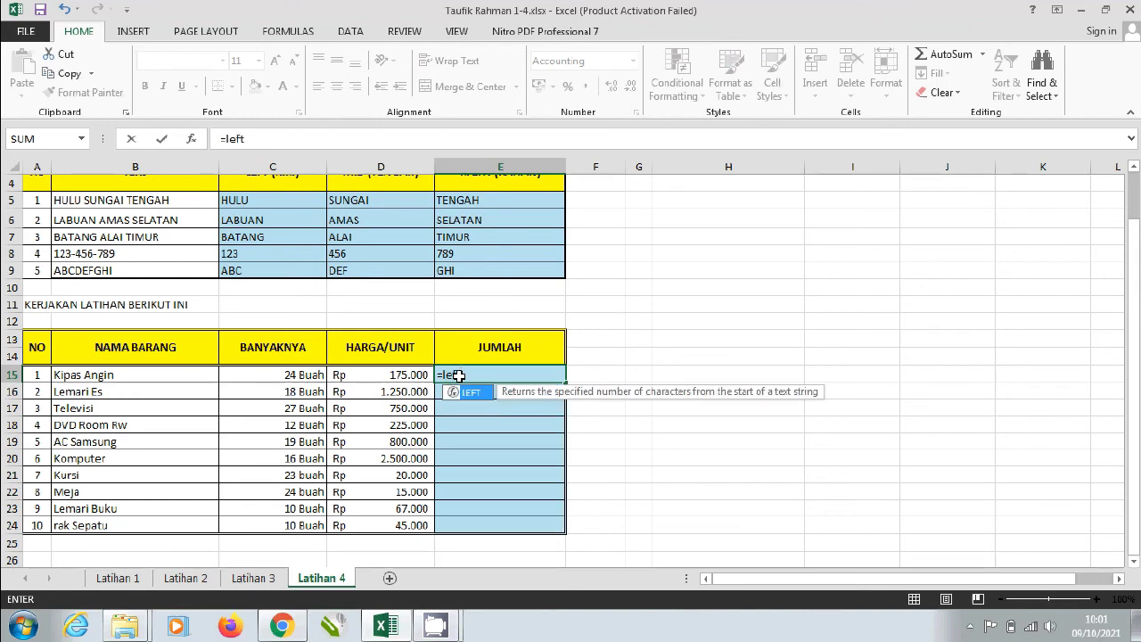
{"action": "type", "text": "("}
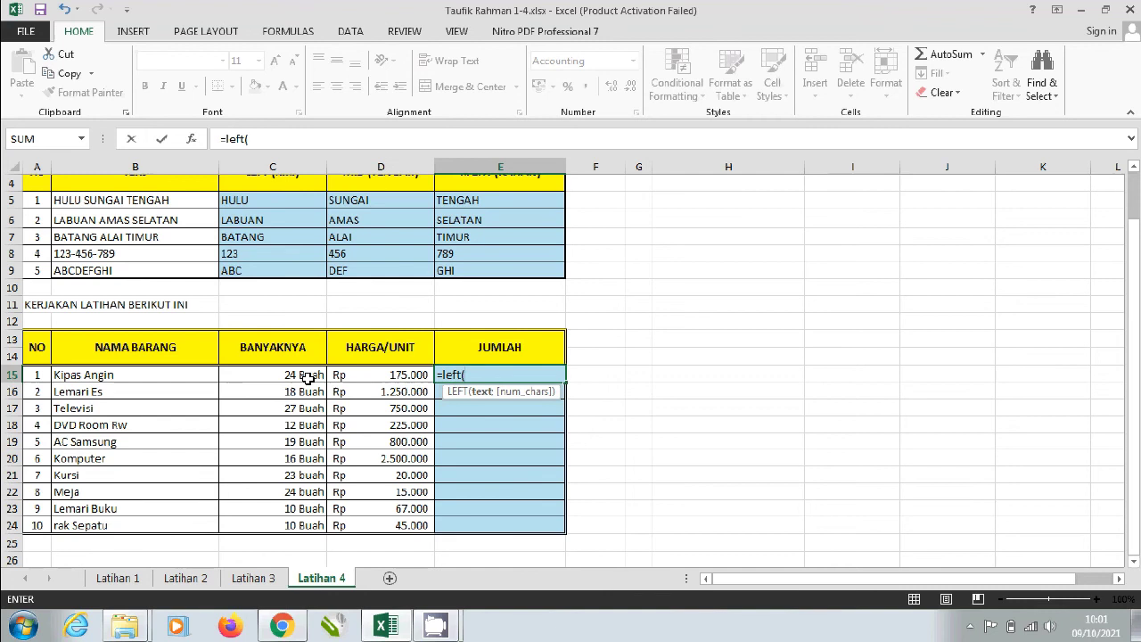
{"action": "left_click", "coordinate": [308, 378]}
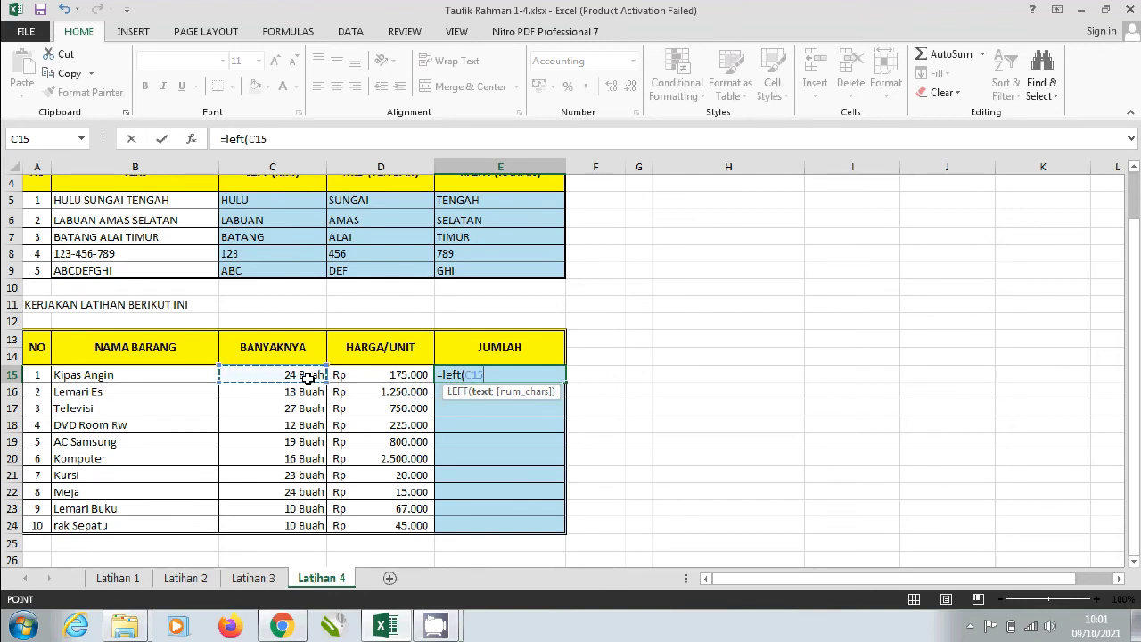
{"action": "type", "text": ";"}
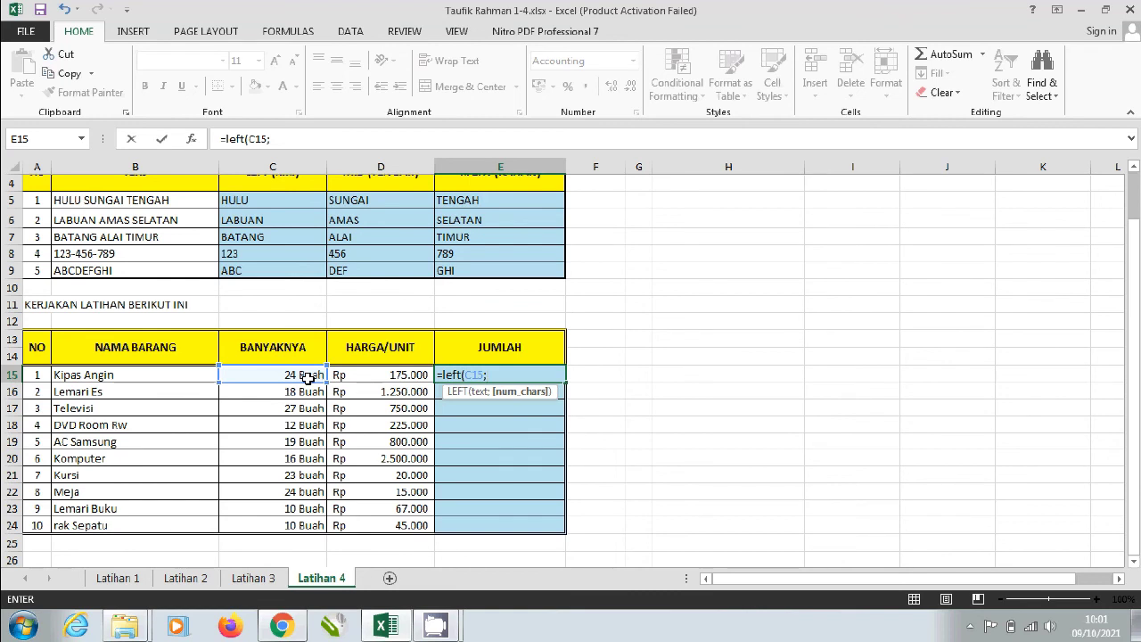
{"action": "type", "text": "2"}
{"action": "type", "text": ")"}
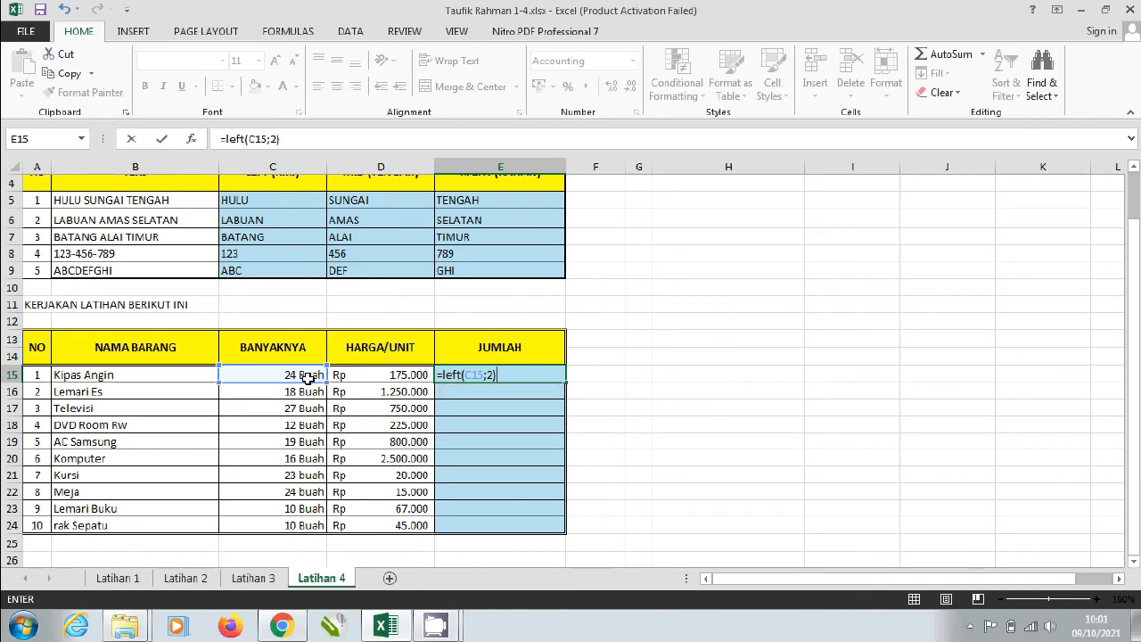
{"action": "type", "text": "*"}
{"action": "left_click", "coordinate": [344, 377]}
{"action": "key", "text": "Return"}
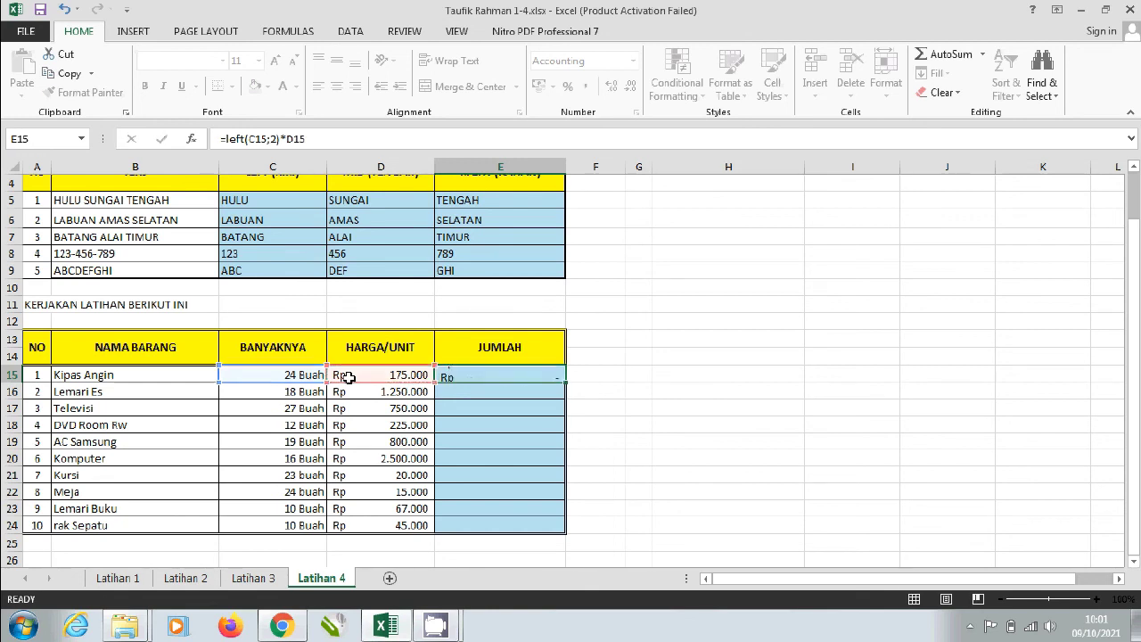
{"action": "left_click", "coordinate": [448, 376]}
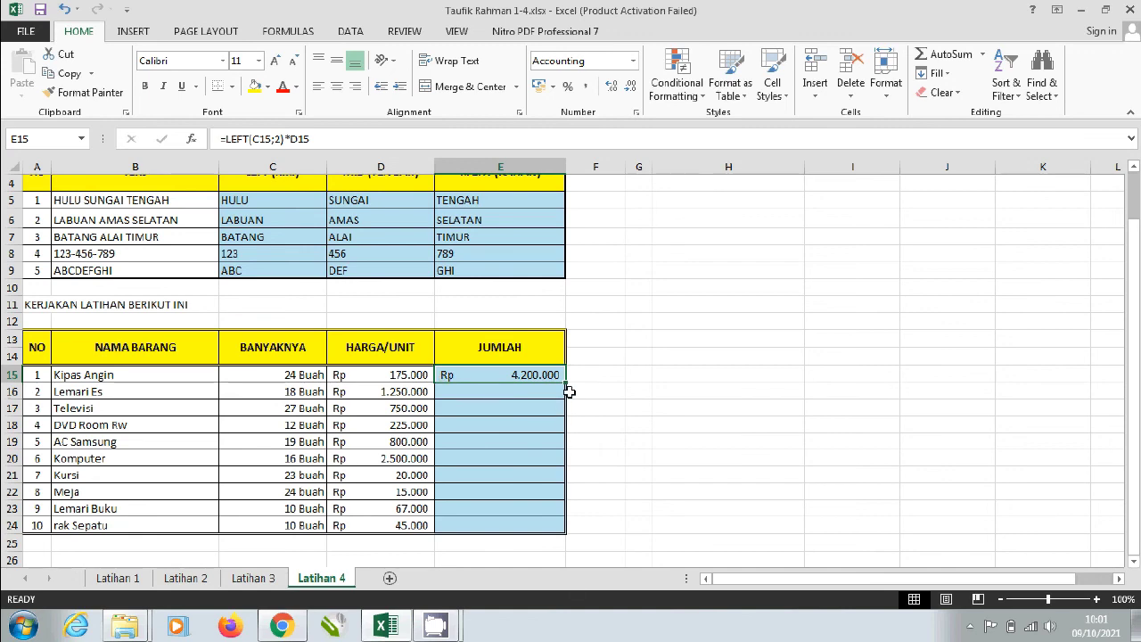
- Fill the JUMLAH formula from E15 down to E24, covering Kipas Angin through rak Sepatu
{"action": "left_click_drag", "start_coordinate": [566, 383], "coordinate": [545, 532]}
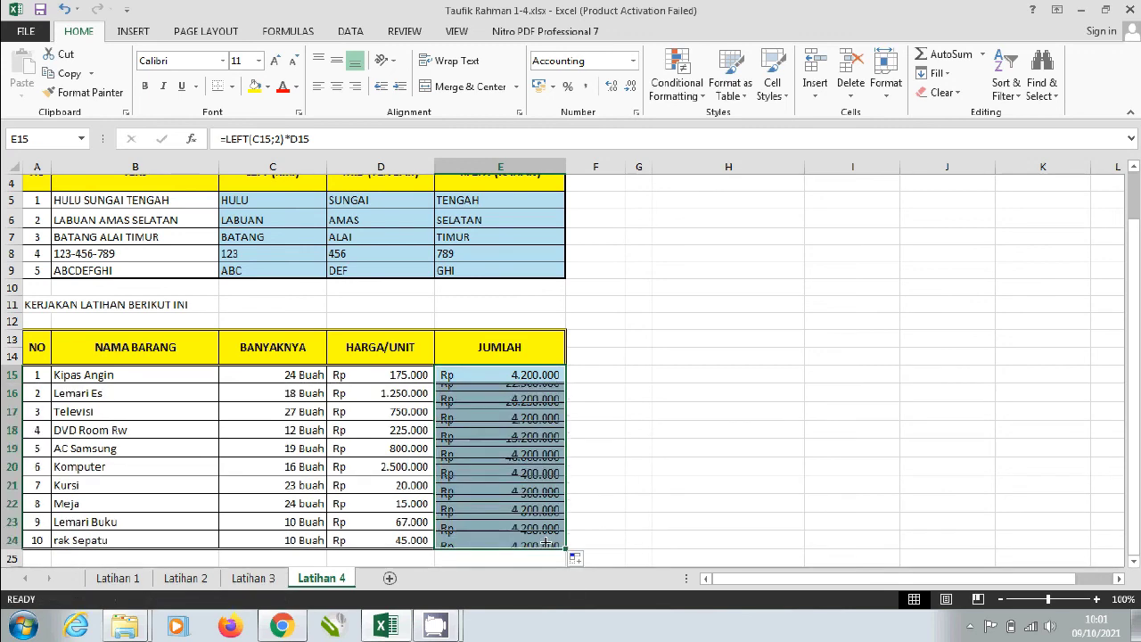
{"action": "left_click", "coordinate": [684, 481]}
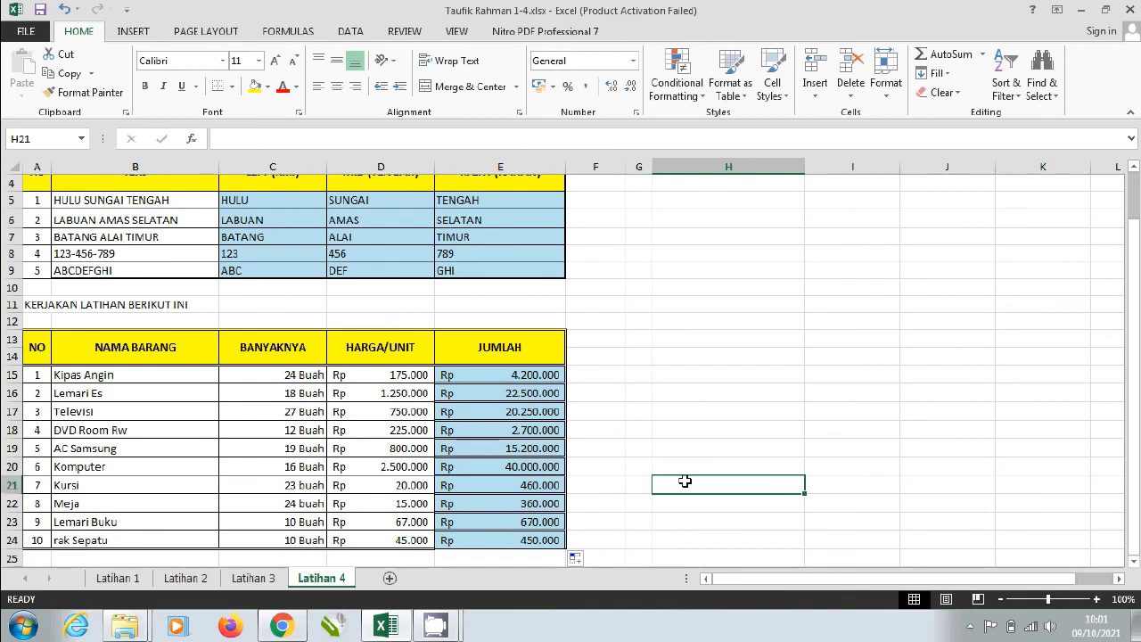